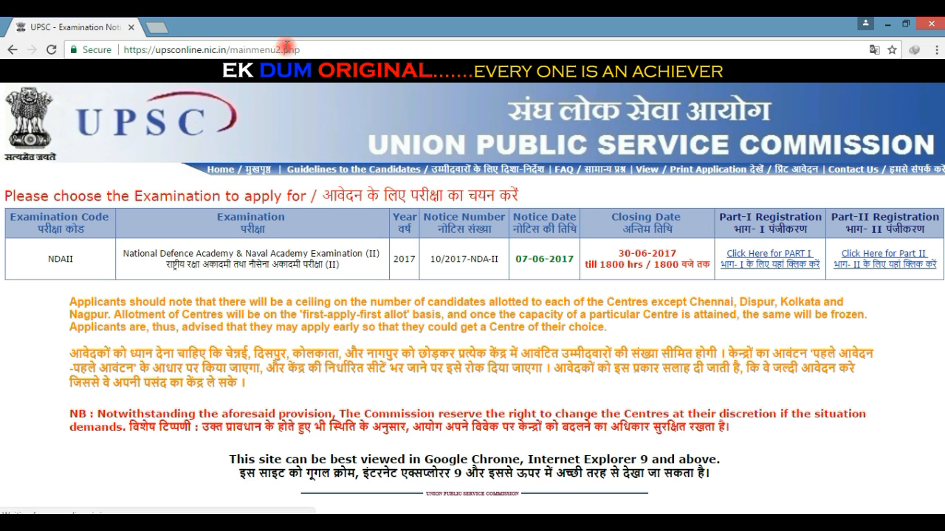
left_click_drag(307, 51, 119, 56)
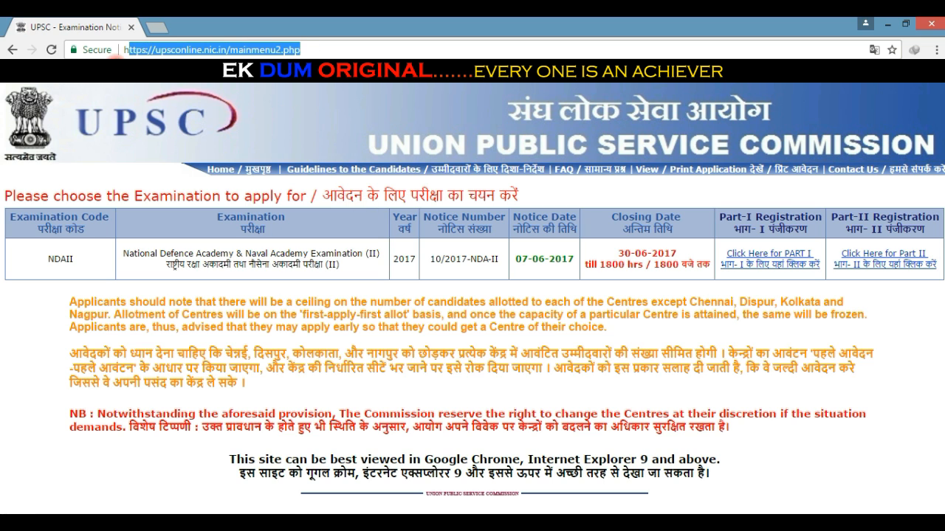
left_click(37, 333)
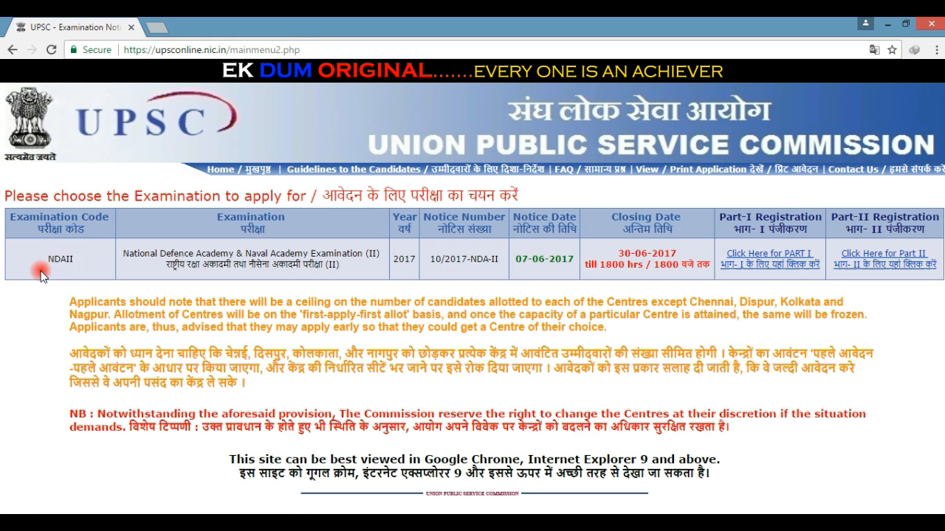
left_click_drag(101, 258, 33, 258)
left_click(36, 300)
left_click_drag(122, 254, 335, 267)
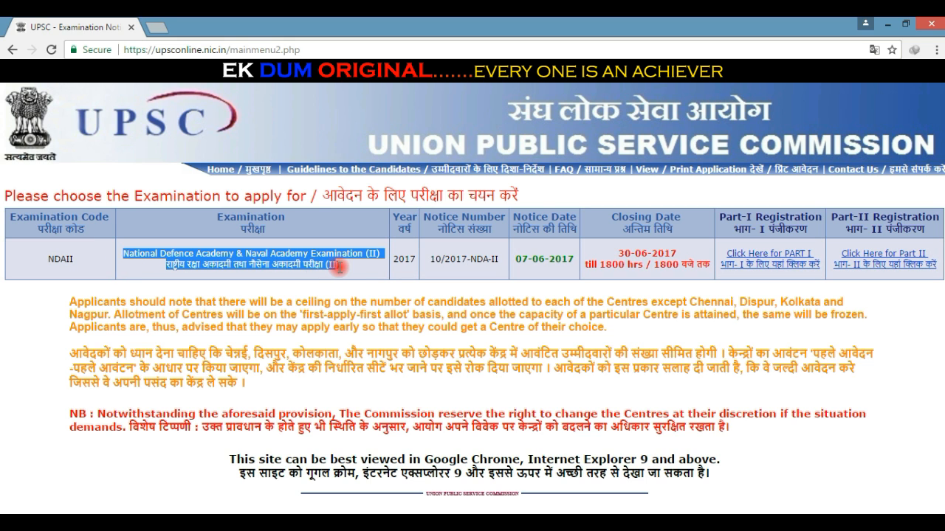
left_click(405, 291)
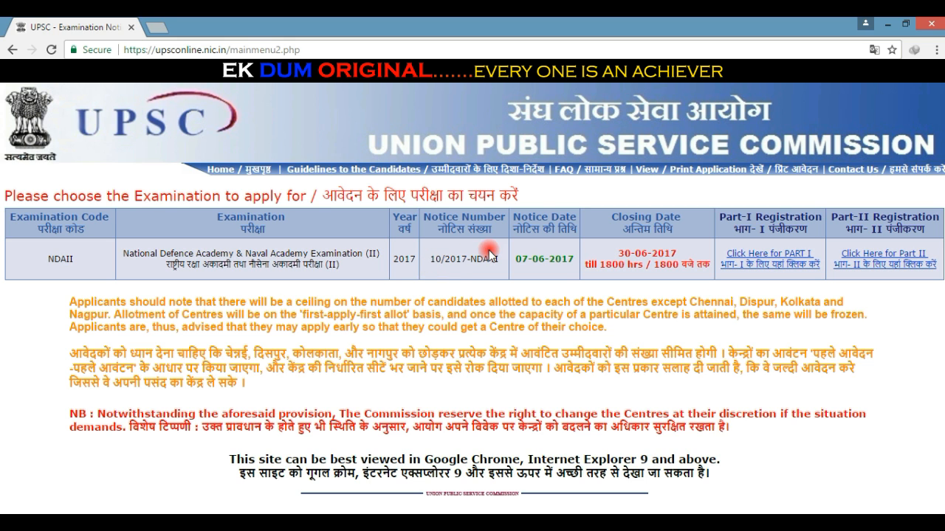
left_click_drag(511, 262, 713, 269)
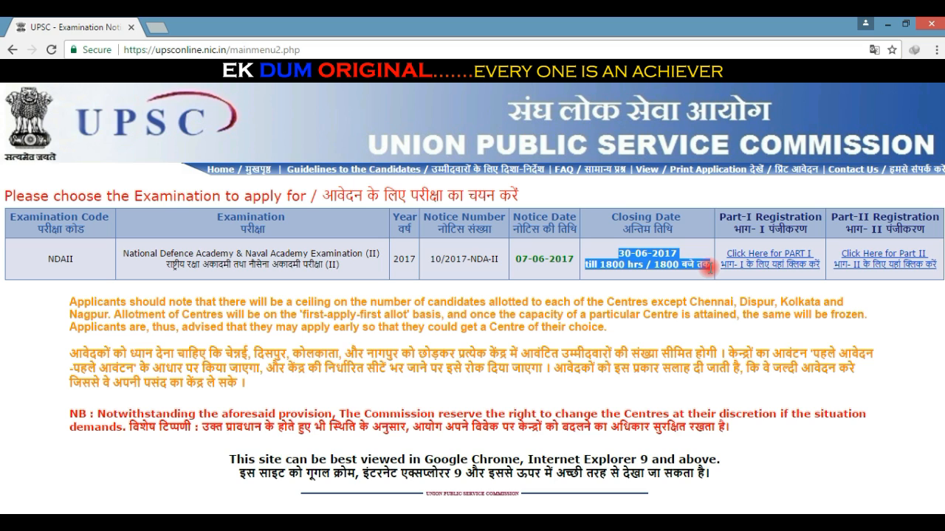
left_click(709, 269)
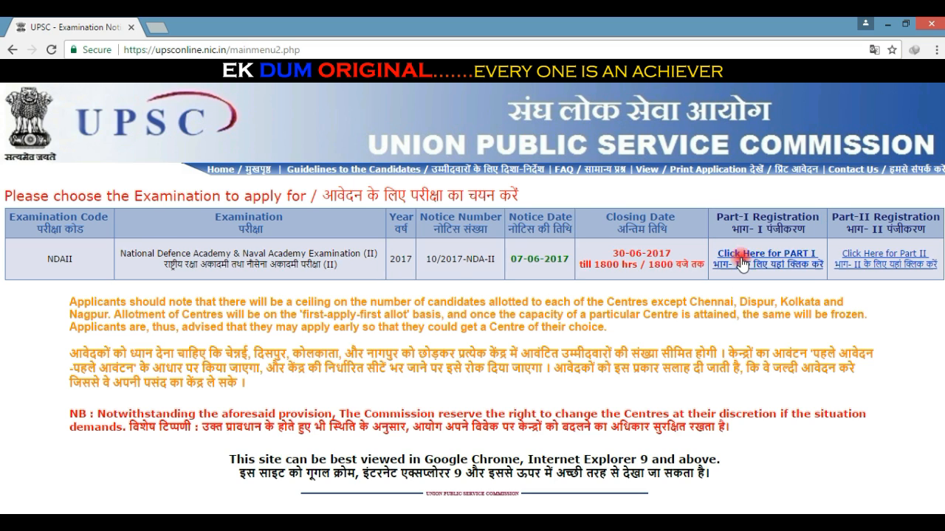
left_click_drag(713, 218, 925, 234)
left_click(890, 316)
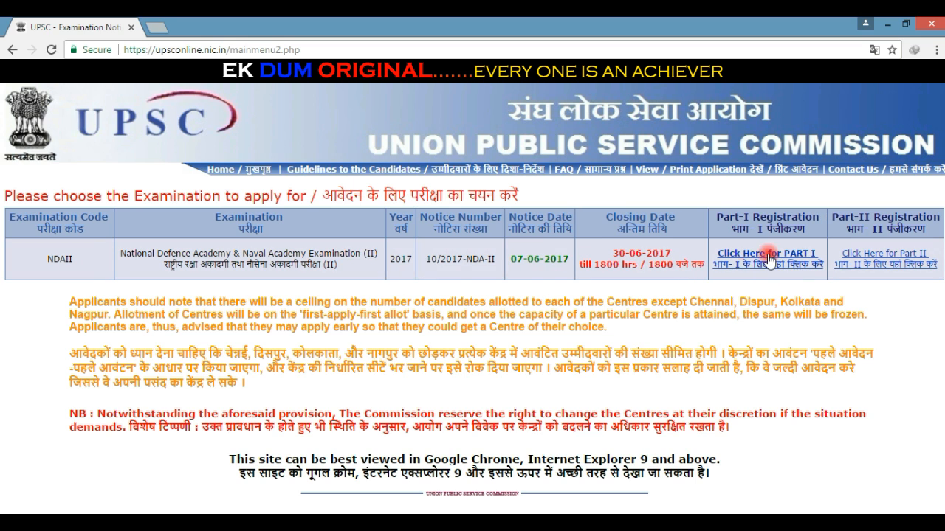
left_click(795, 267)
Step: Start Part-I registration for NDA II 2017 and agree to the application instructions
left_click(776, 262)
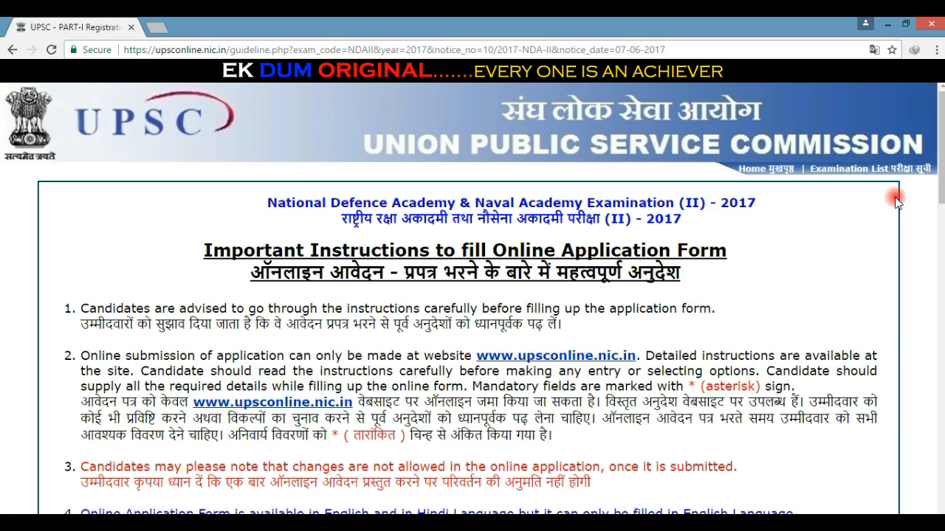
scroll(895, 201, "down", 20)
left_click(430, 464)
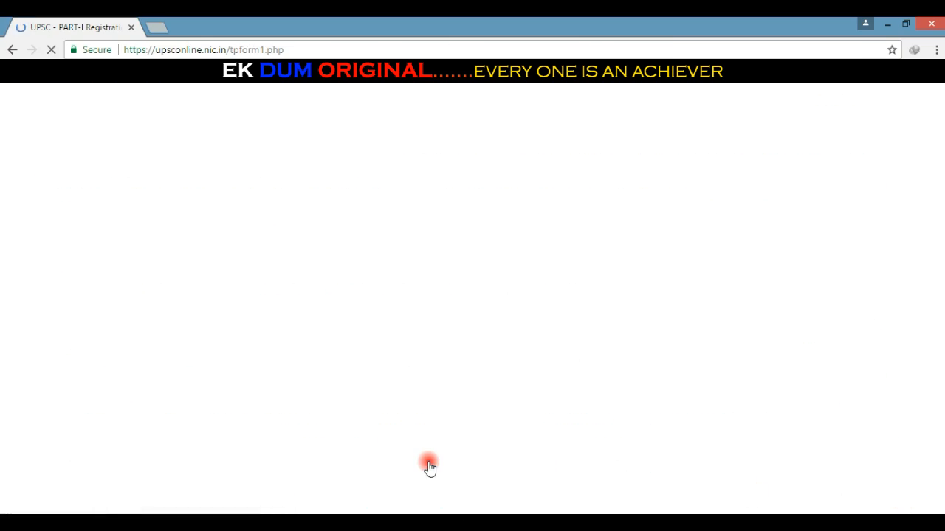
Step: Scroll through the blank form, pointing out the Personal Details and Educational Qualification headings
left_click_drag(257, 172, 105, 170)
left_click(78, 203)
scroll(89, 209, "down", 6)
left_click_drag(298, 140, 86, 178)
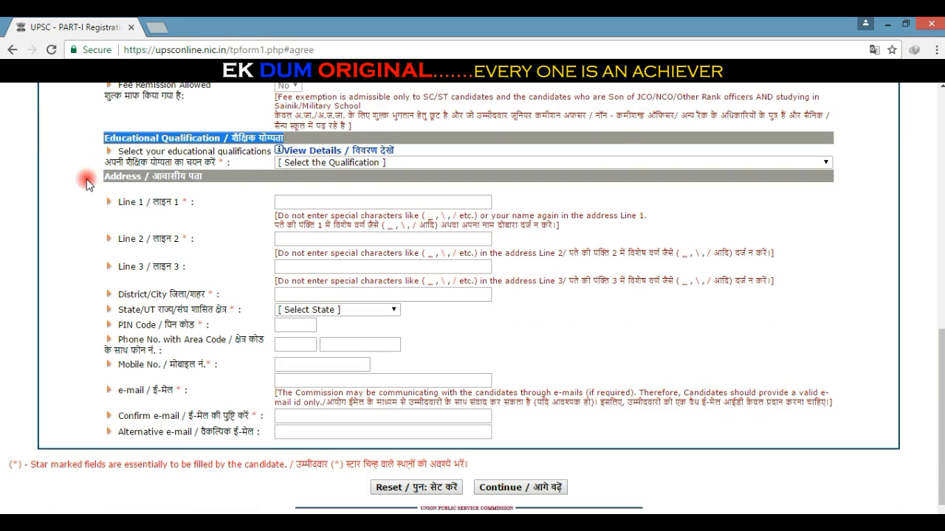
left_click_drag(204, 179, 95, 185)
left_click(75, 234)
scroll(221, 186, "up", 7)
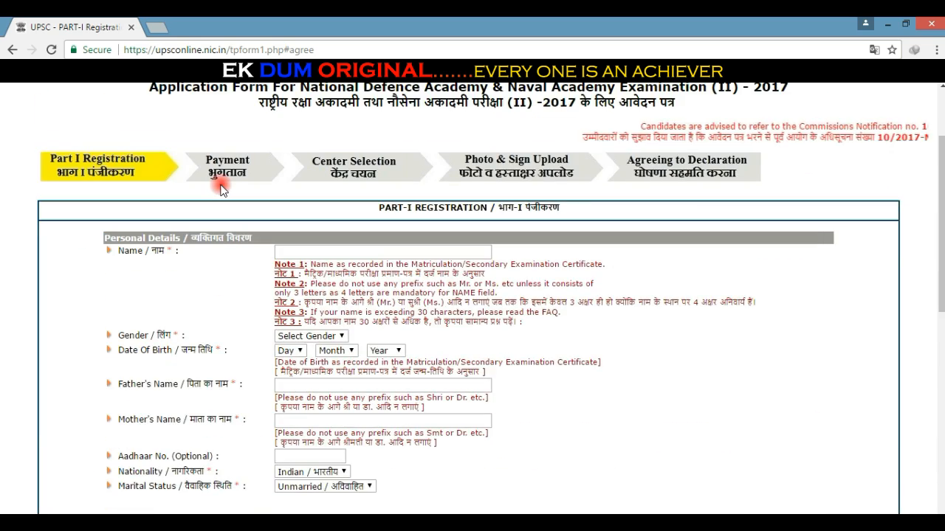
scroll(222, 190, "up", 2)
scroll(398, 197, "down", 2)
scroll(397, 198, "down", 5)
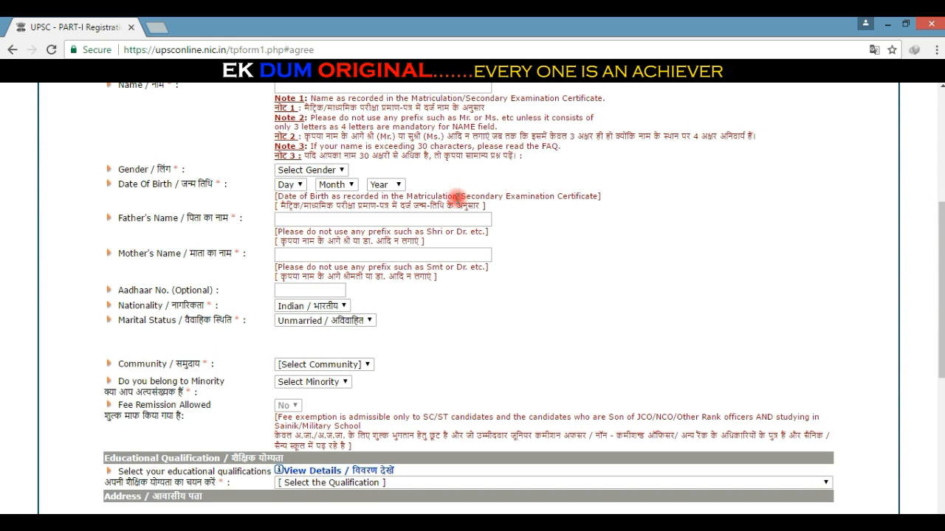
scroll(456, 195, "up", 1)
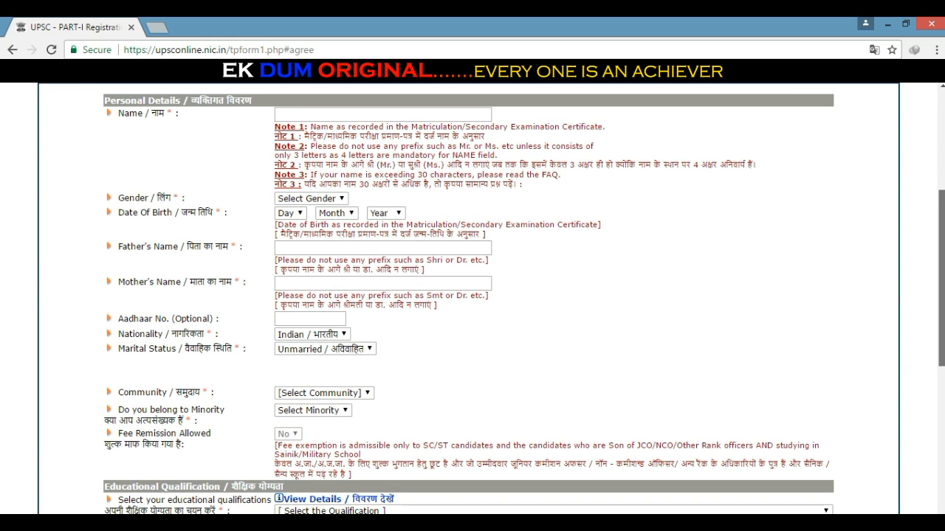
left_click_drag(260, 105, 164, 120)
left_click(164, 146)
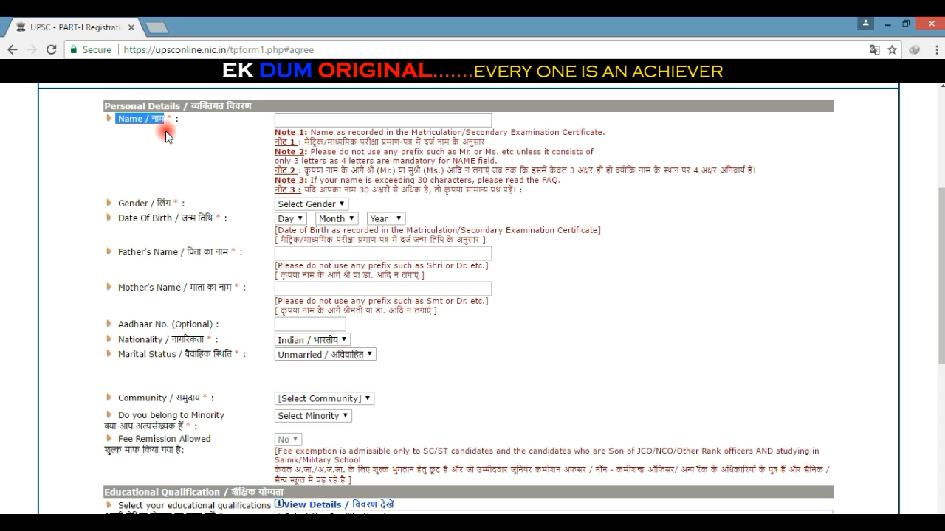
left_click(174, 147)
mouse_move(117, 204)
left_mouse_down()
mouse_move(174, 203)
mouse_move(195, 218)
mouse_move(118, 220)
left_mouse_up()
left_click(327, 206)
left_click(238, 193)
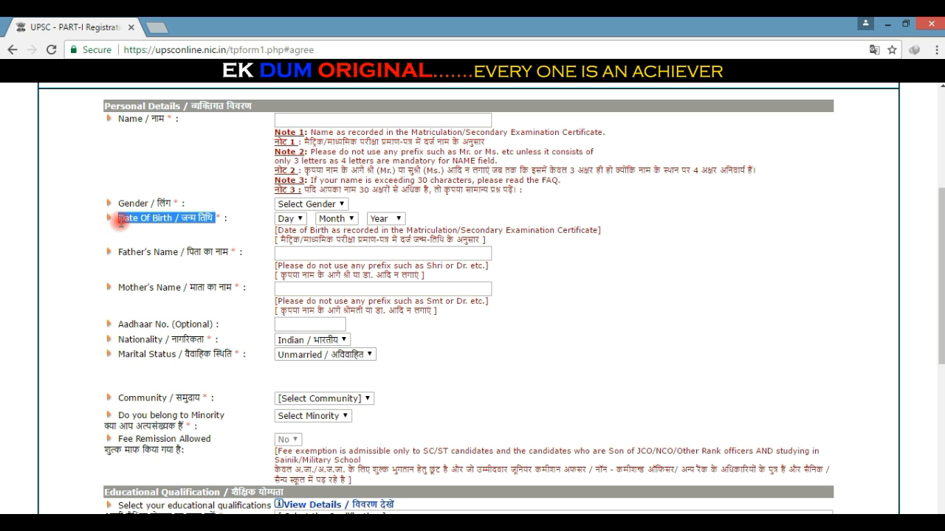
left_click(214, 194)
left_click(287, 220)
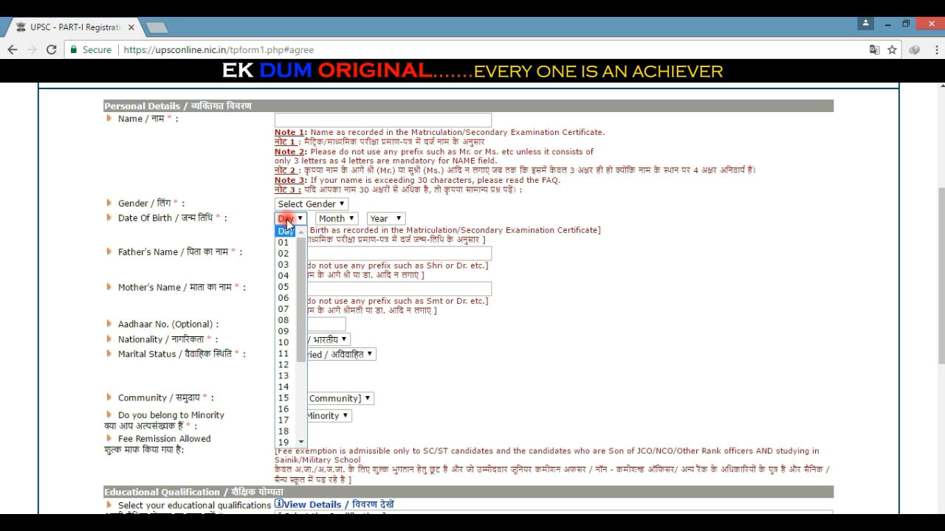
left_click(336, 219)
left_click(386, 219)
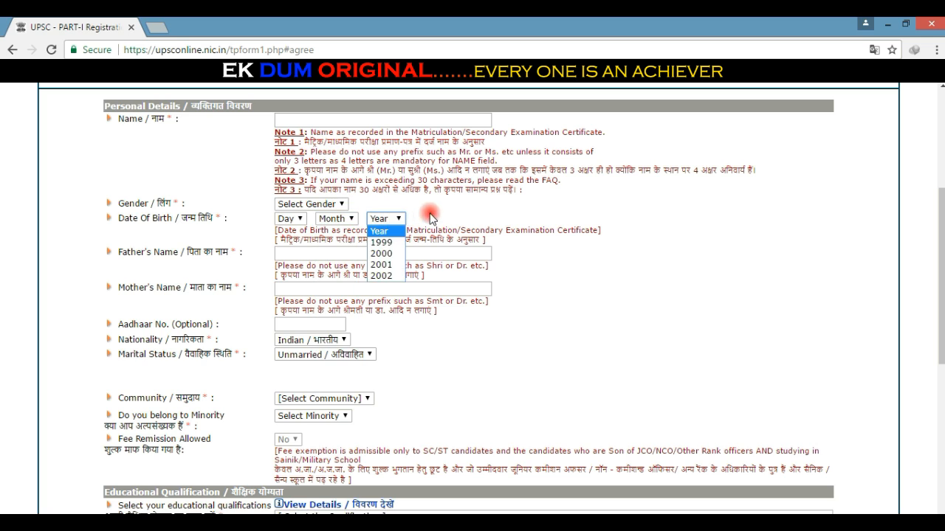
left_click(224, 243)
left_click_drag(236, 252, 107, 254)
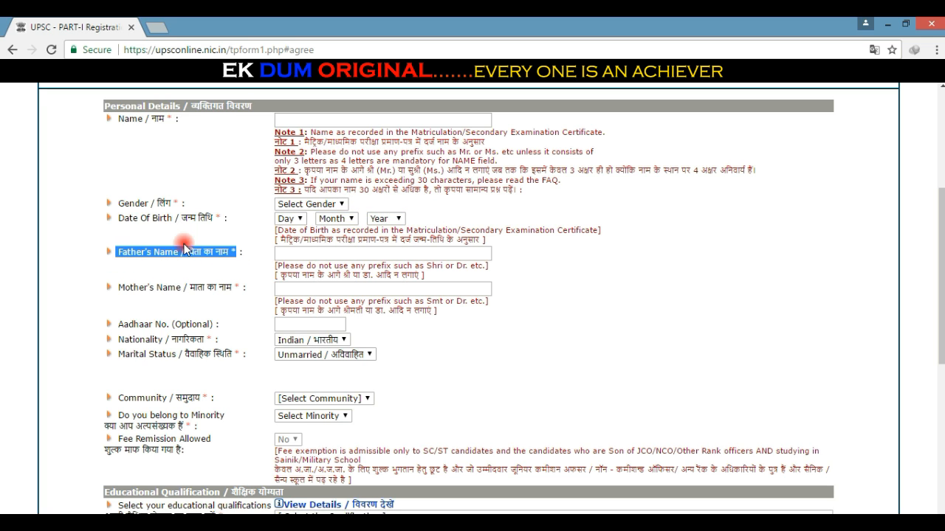
left_click(250, 233)
left_click(313, 252)
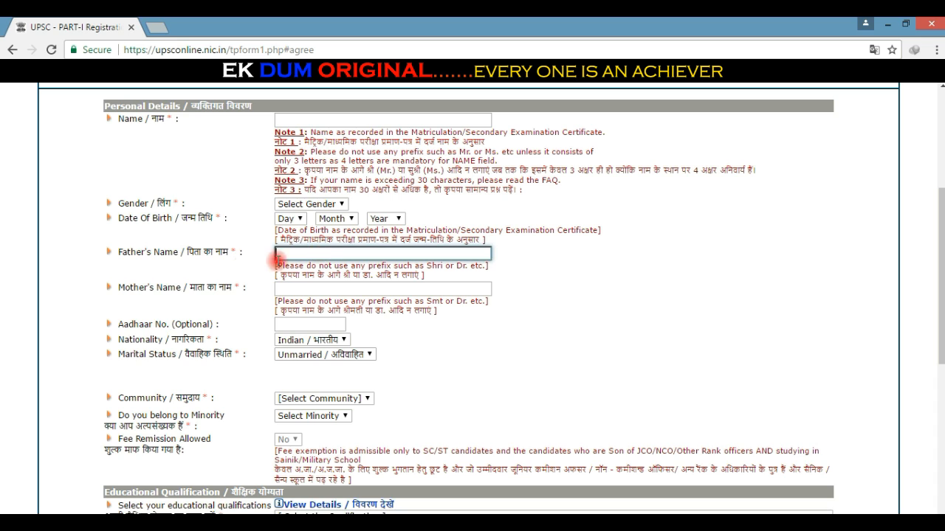
left_click(190, 265)
left_click_drag(121, 291, 240, 289)
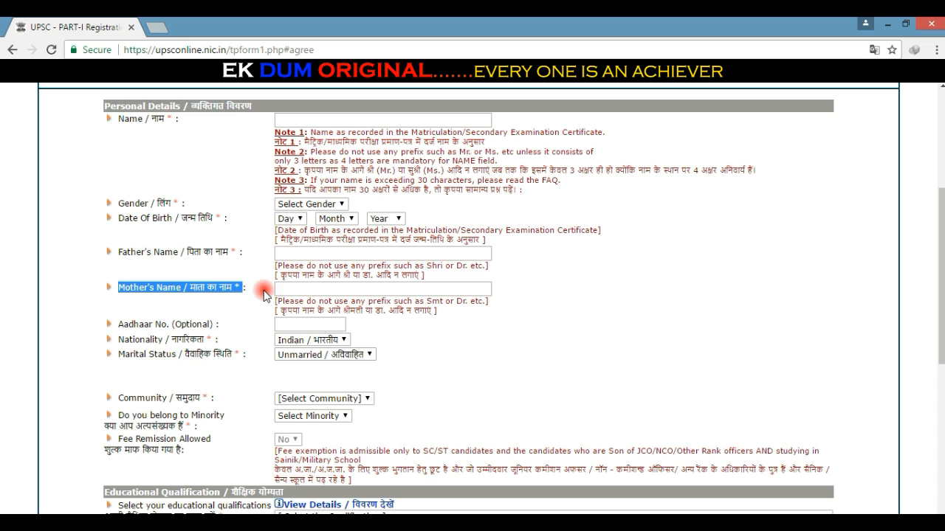
left_click(294, 289)
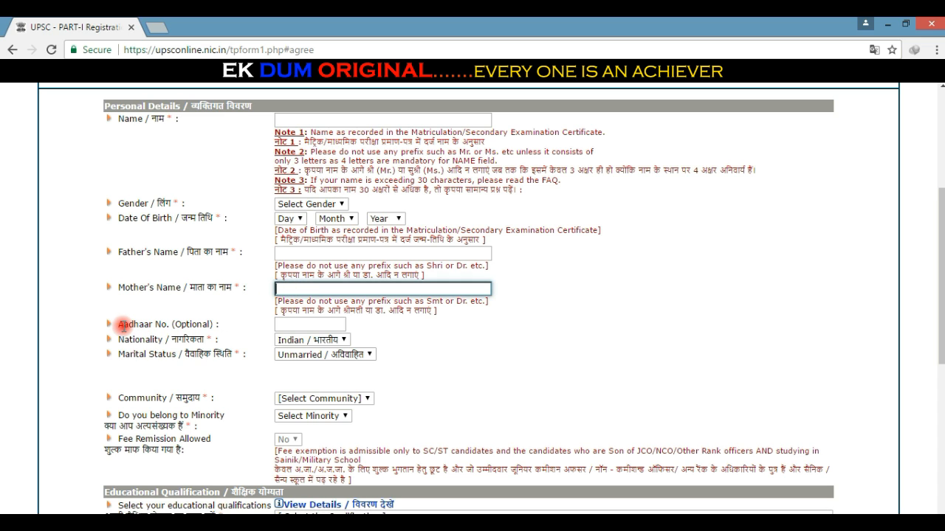
left_click_drag(122, 325, 215, 325)
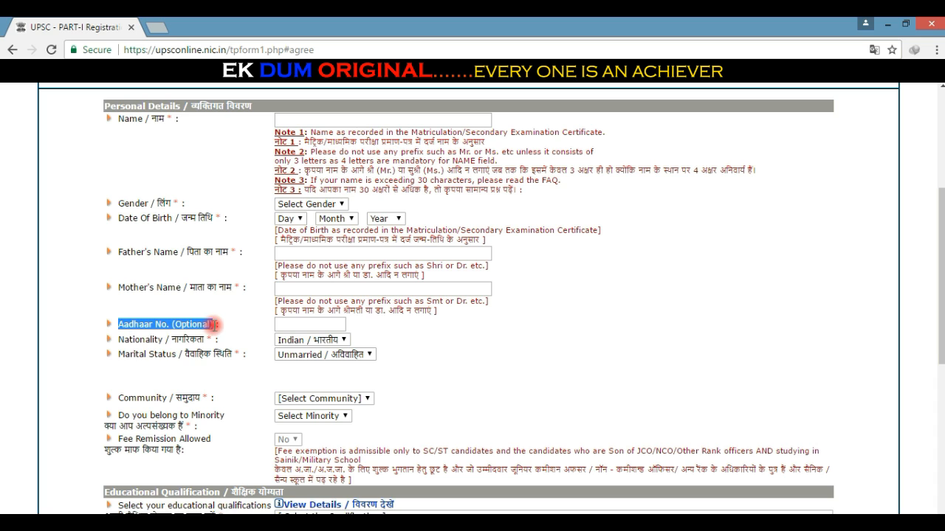
left_click(303, 323)
left_click(255, 324)
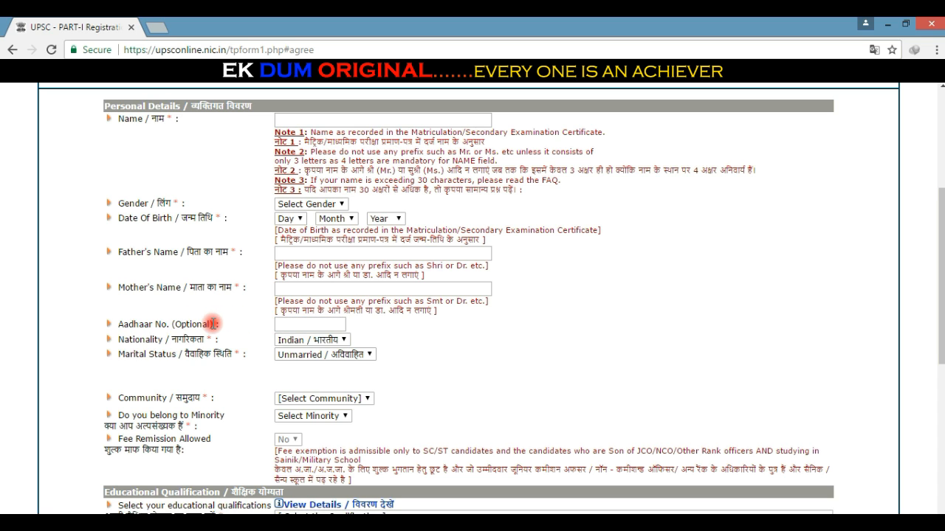
left_click_drag(207, 324, 176, 326)
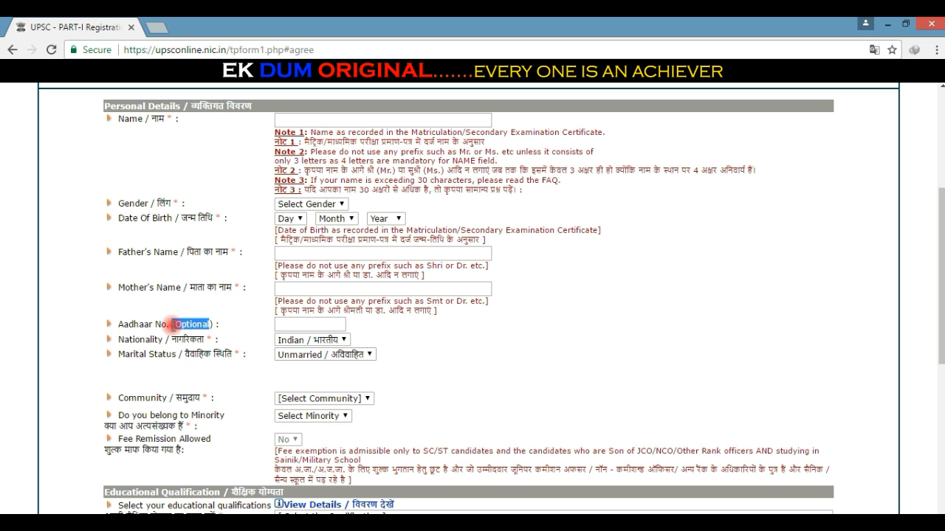
left_click(175, 325)
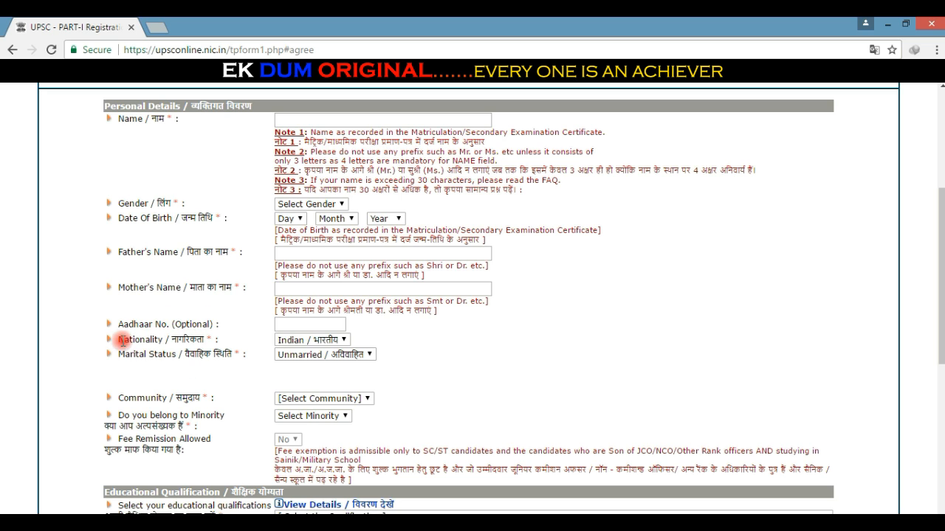
Step: Keep Nationality as Indian and Marital Status as Unmarried
left_click_drag(118, 339, 209, 339)
left_click(240, 333)
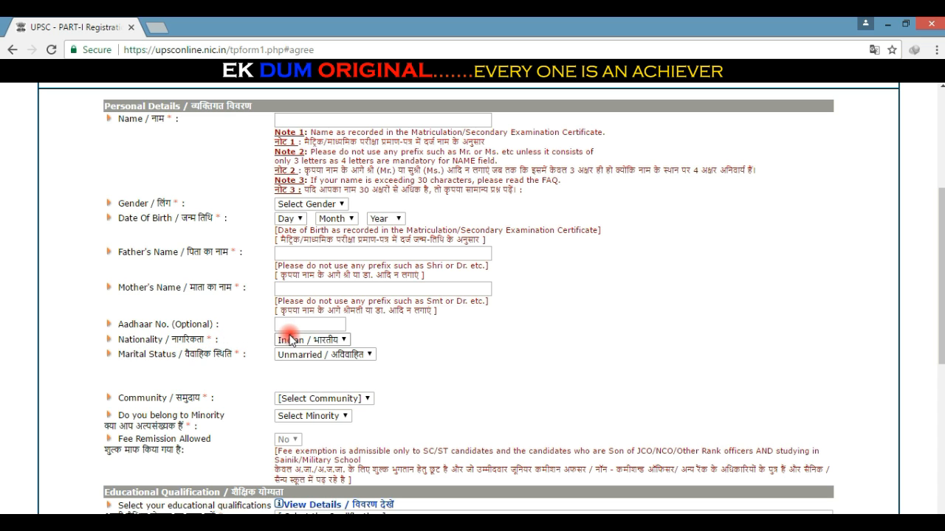
left_click(302, 342)
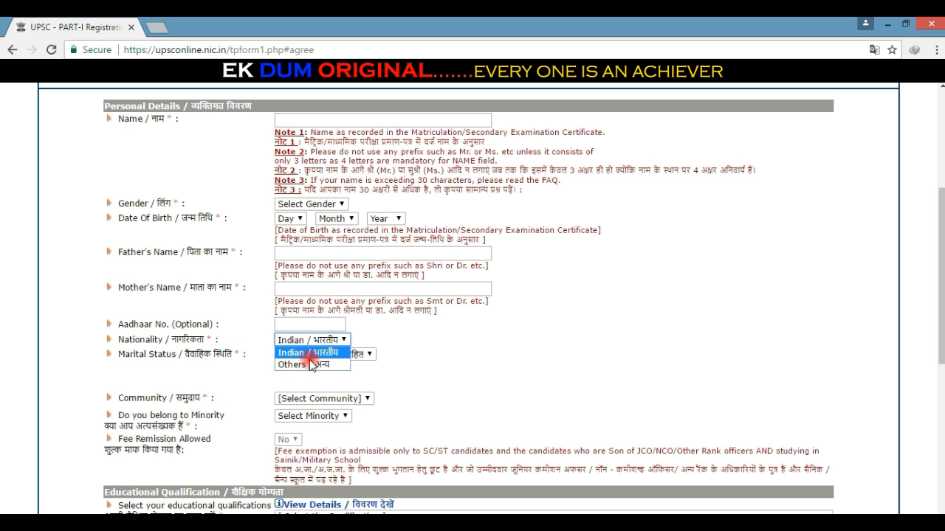
left_click(238, 320)
left_click_drag(116, 354, 237, 359)
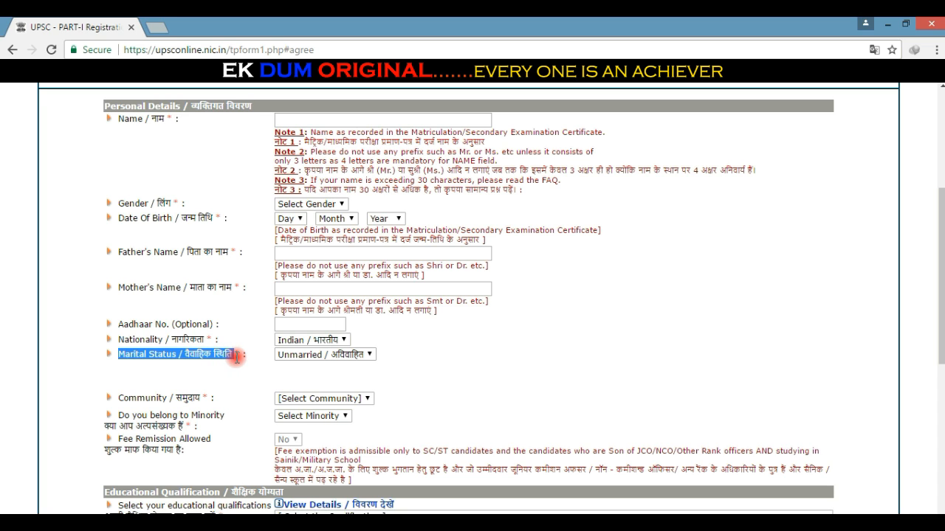
left_click(251, 356)
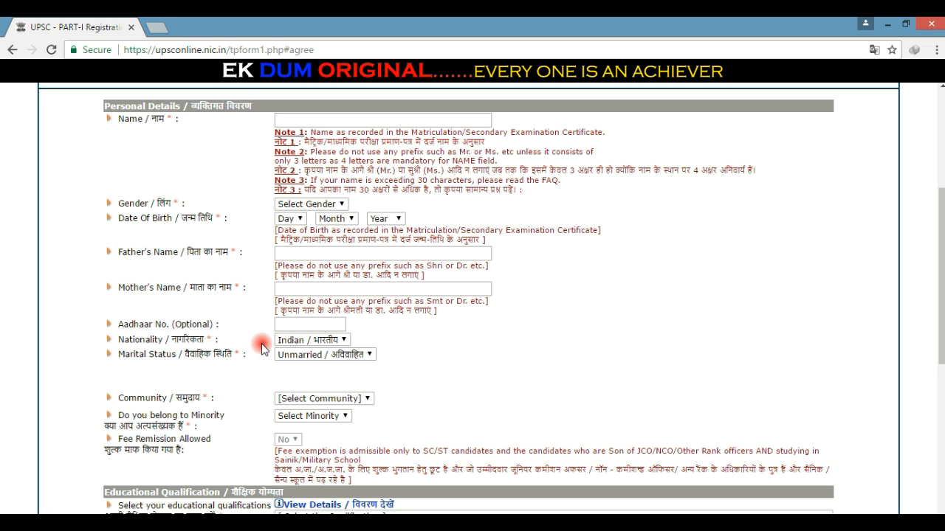
left_click(293, 354)
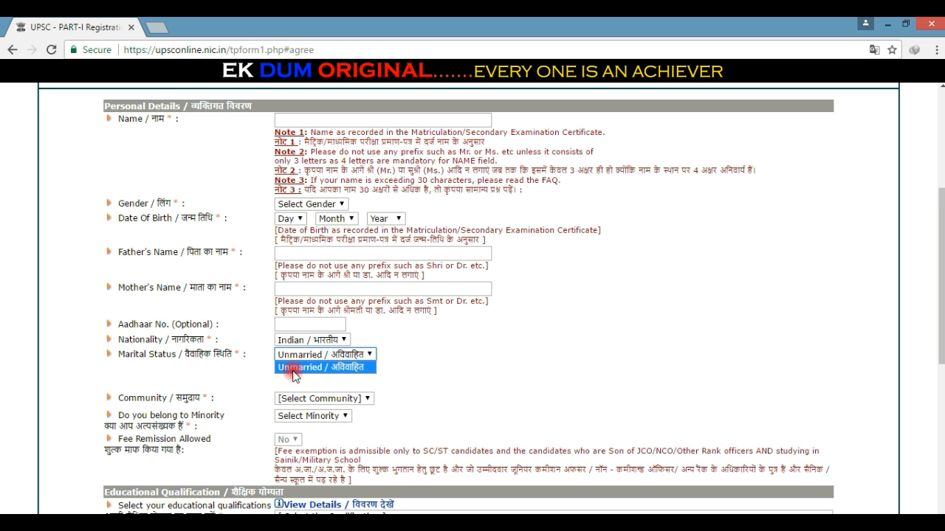
left_click(235, 372)
Step: Review the Community list without choosing, then show the minority No/Yes options
left_click_drag(116, 398, 200, 399)
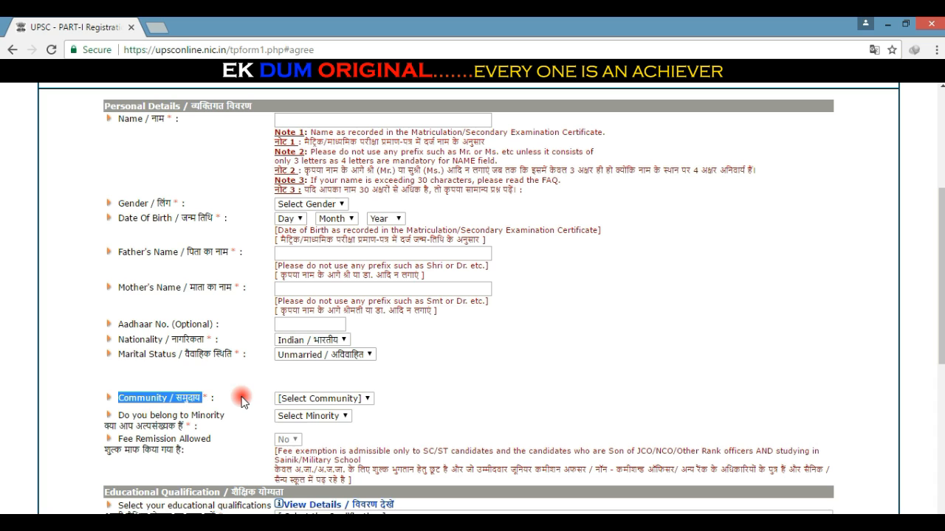
left_click(243, 400)
left_click(285, 398)
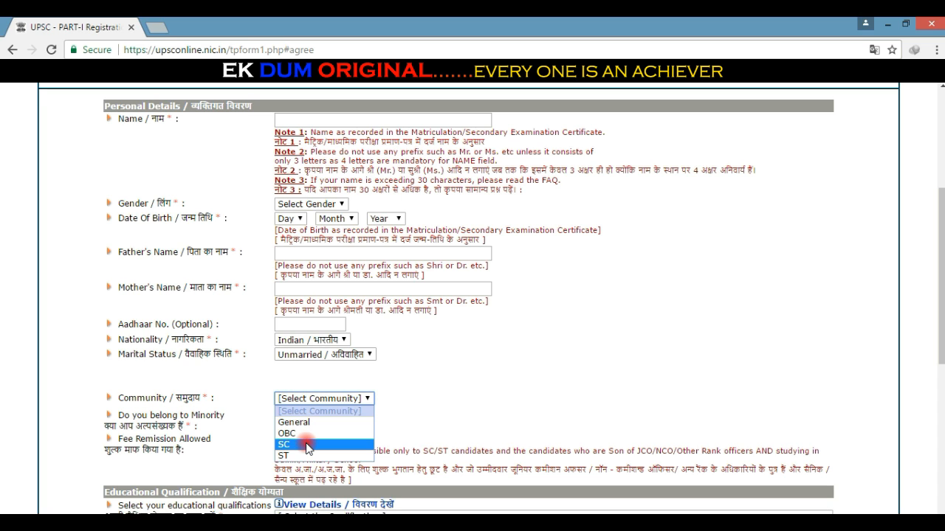
left_click(242, 429)
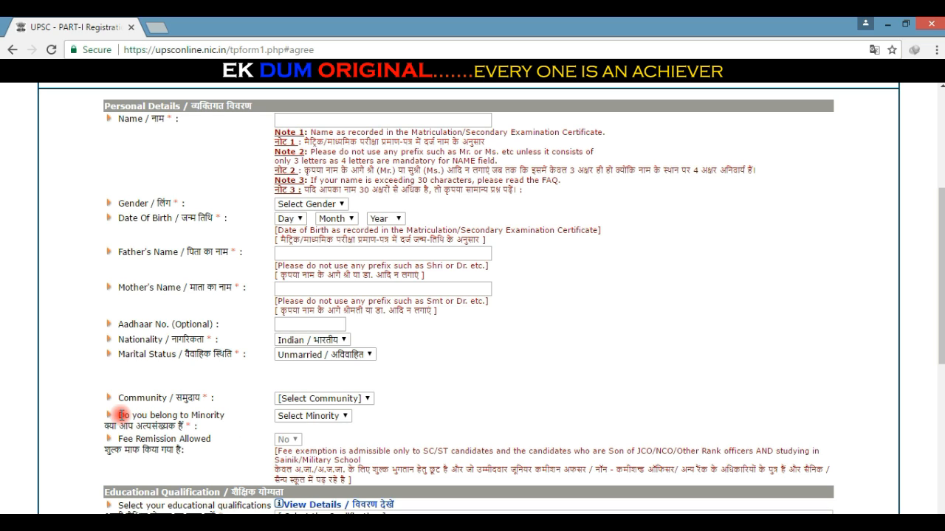
left_click_drag(117, 416, 189, 427)
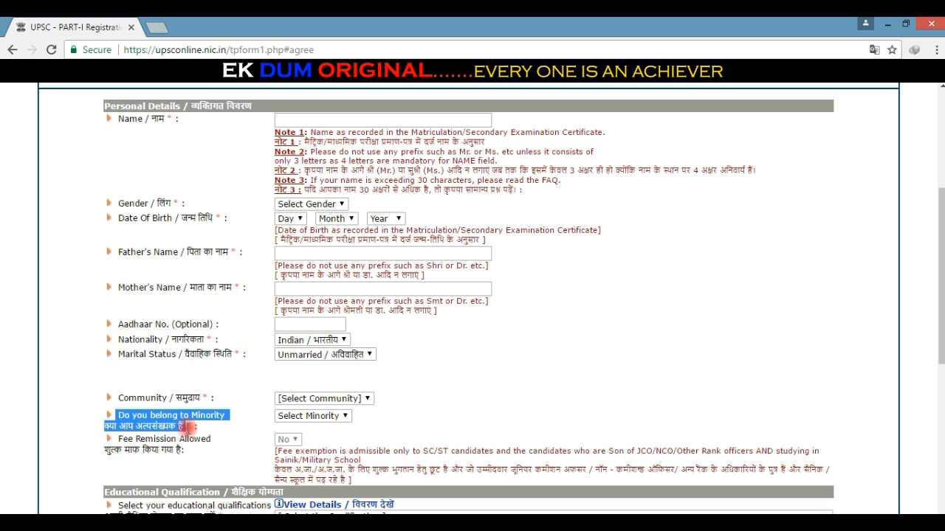
left_click(228, 434)
left_click(296, 421)
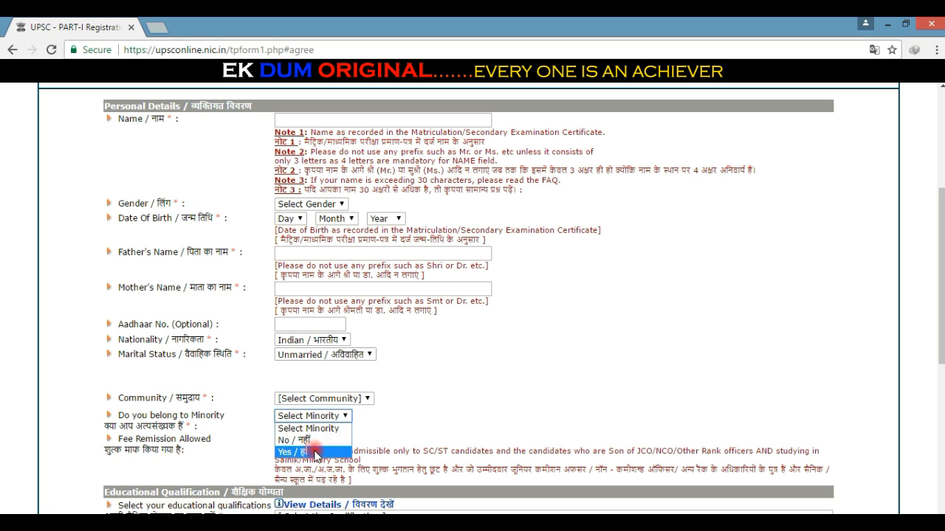
left_click(229, 440)
left_click(228, 440)
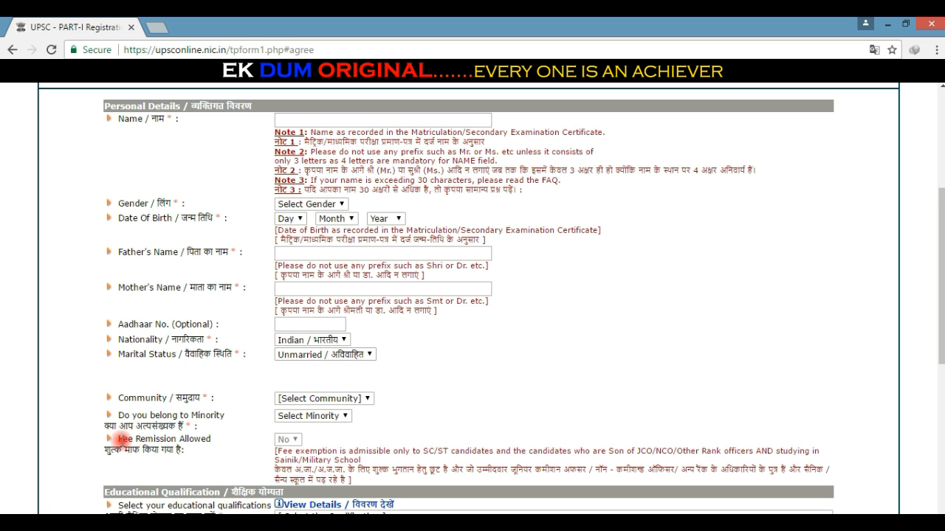
left_click_drag(119, 437, 193, 459)
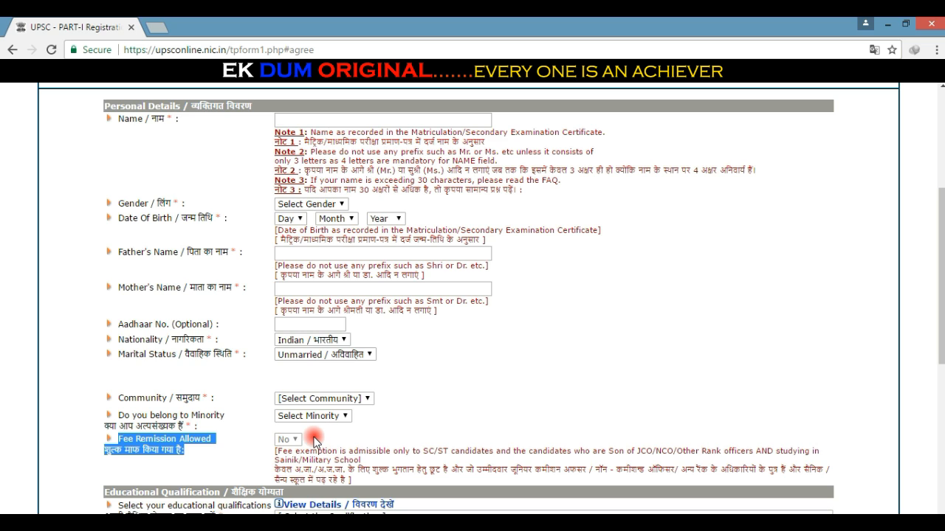
left_click(315, 440)
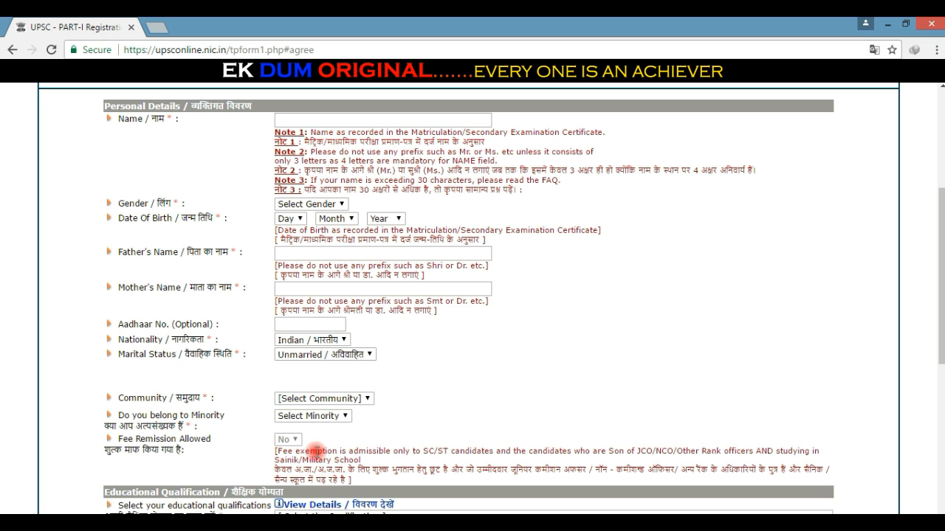
left_click_drag(275, 452, 471, 454)
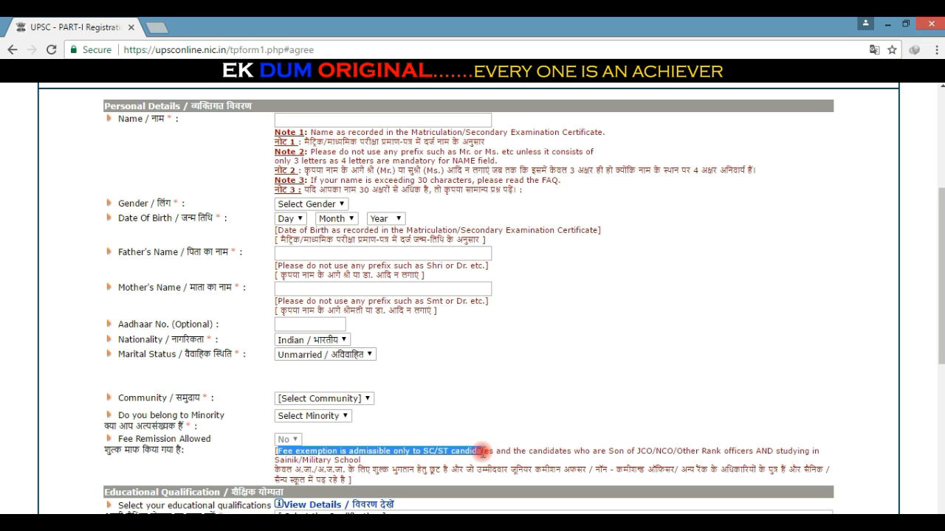
left_click_drag(485, 455, 378, 460)
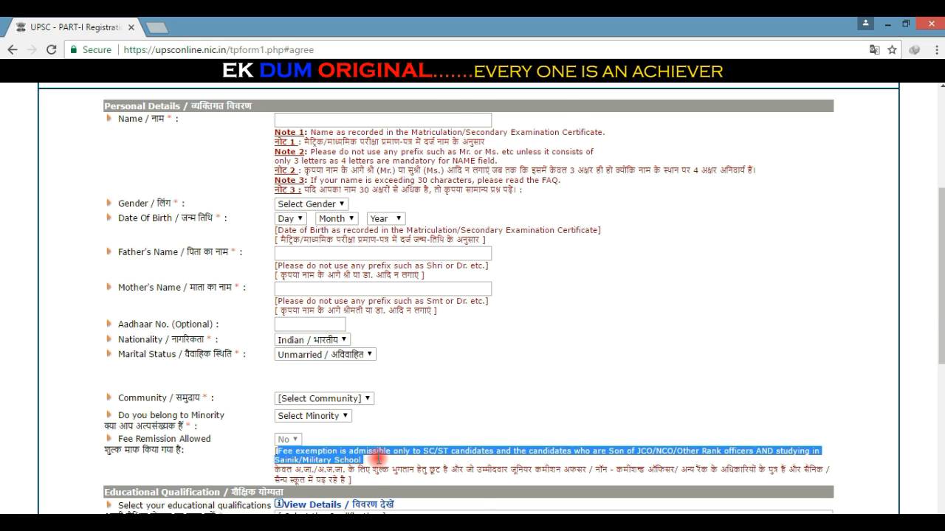
Step: Scroll back to Educational Qualification and show the '[ Select the Qualification ]' options
left_click(527, 385)
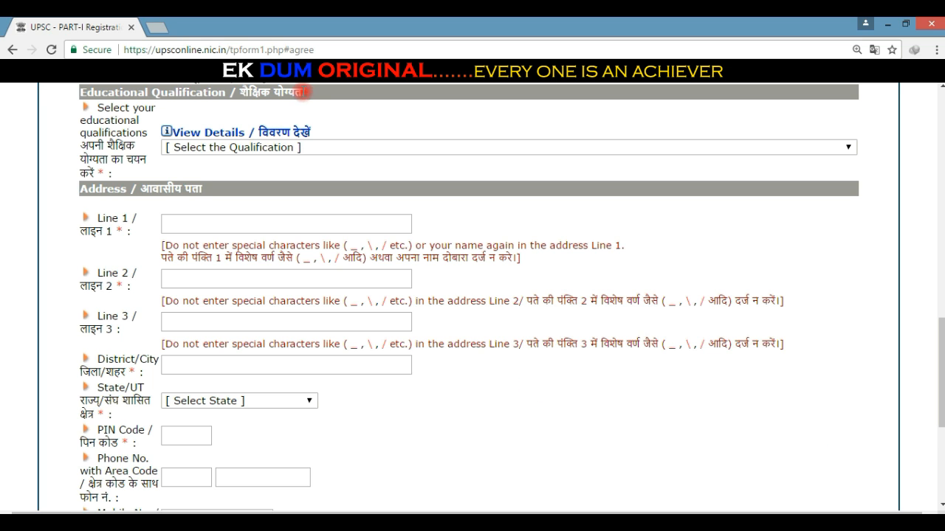
scroll(303, 93, "up", 1)
left_click_drag(304, 103, 80, 104)
left_click(59, 128)
left_click(263, 164)
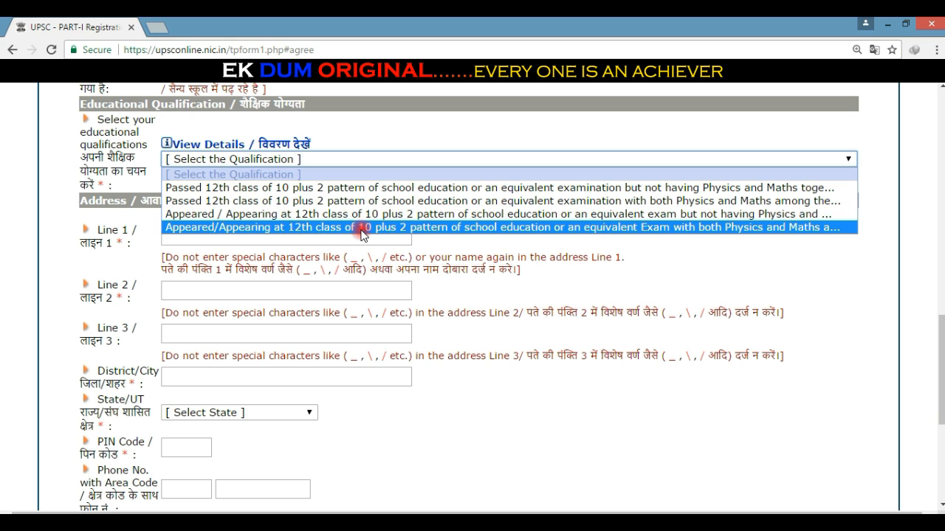
Step: Close the qualification list unchosen and point out the empty address Lines 1-3
left_click(361, 234)
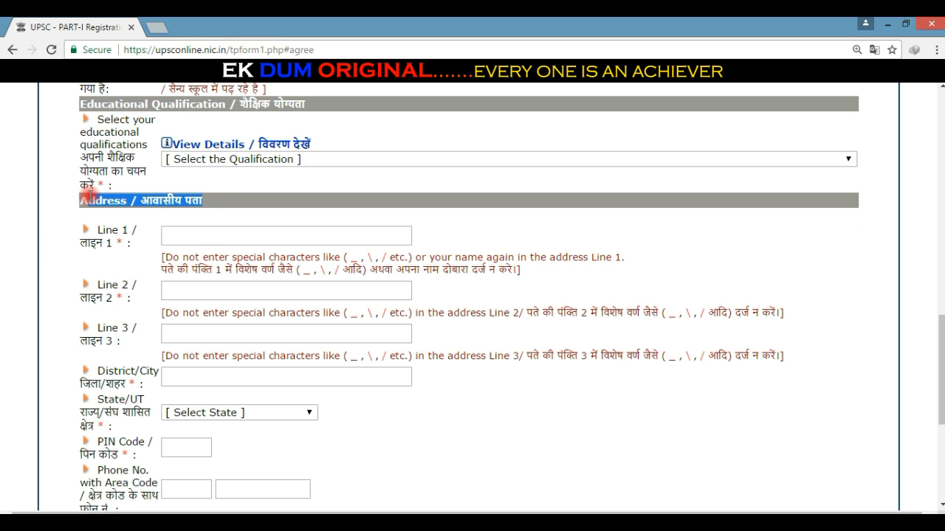
left_click_drag(99, 231, 130, 231)
left_click(207, 239)
left_click_drag(96, 286, 132, 283)
left_click(202, 288)
left_click_drag(78, 324, 130, 327)
Step: Point out District/City and view the State/UT list without choosing a state
scroll(130, 327, "down", 3)
left_click_drag(97, 163, 169, 169)
left_click(180, 172)
left_click_drag(98, 190, 194, 190)
left_click(197, 202)
scroll(241, 374, "down", 3)
left_click(378, 264)
Step: Walk through the empty PIN Code, phone number and mobile number fields
left_click_drag(98, 232, 136, 329)
left_click(184, 242)
left_click(122, 297)
left_click(249, 280)
left_click(178, 325)
Step: Walk through the empty e-mail, Confirm e-mail and Alternative e-mail fields, then scroll back up
left_click_drag(97, 359, 116, 382)
left_click(200, 353)
left_click(475, 291)
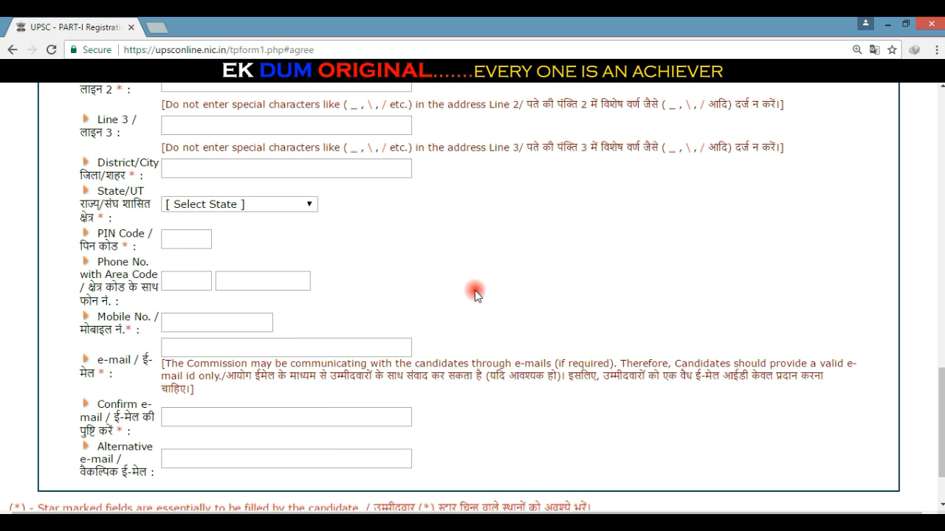
scroll(476, 291, "down", 2)
left_click(278, 334)
left_click_drag(101, 319, 150, 392)
left_click(264, 274)
left_click(189, 375)
left_click(790, 396)
scroll(480, 317, "up", 4)
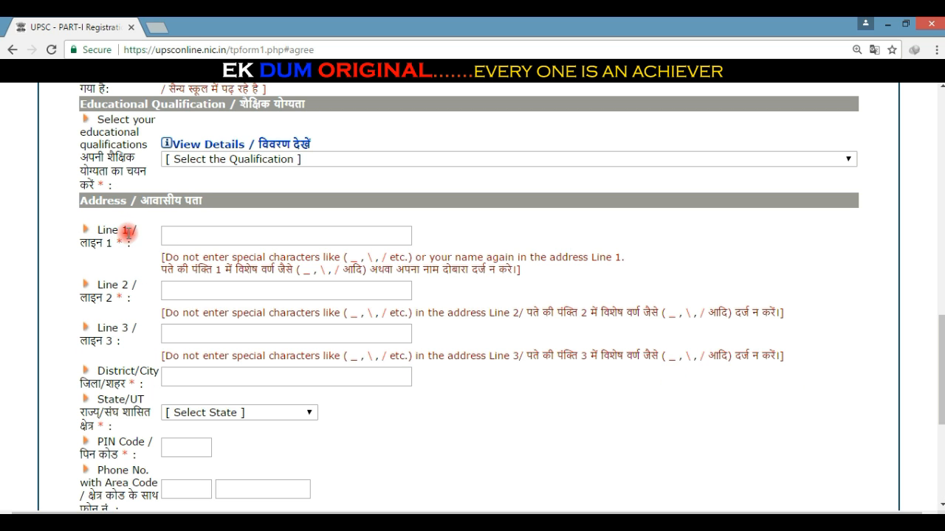
left_click_drag(98, 230, 130, 231)
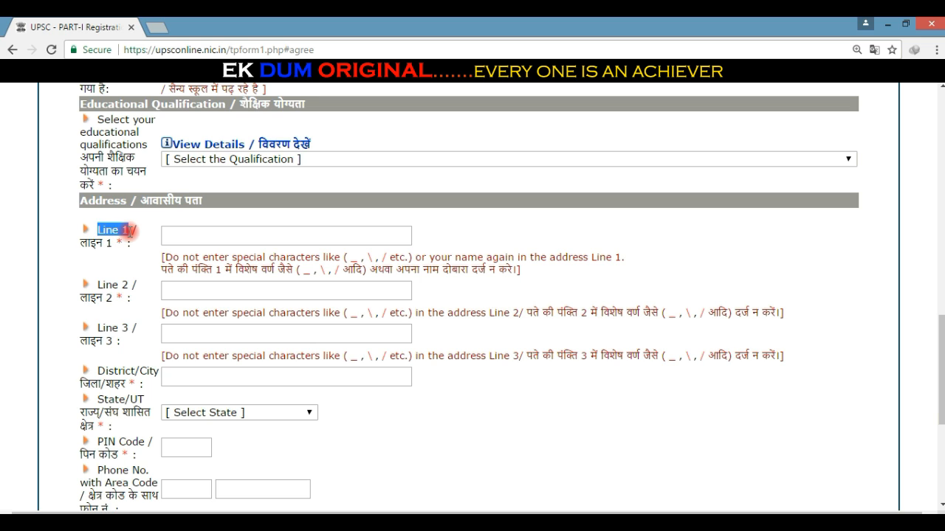
left_click(202, 237)
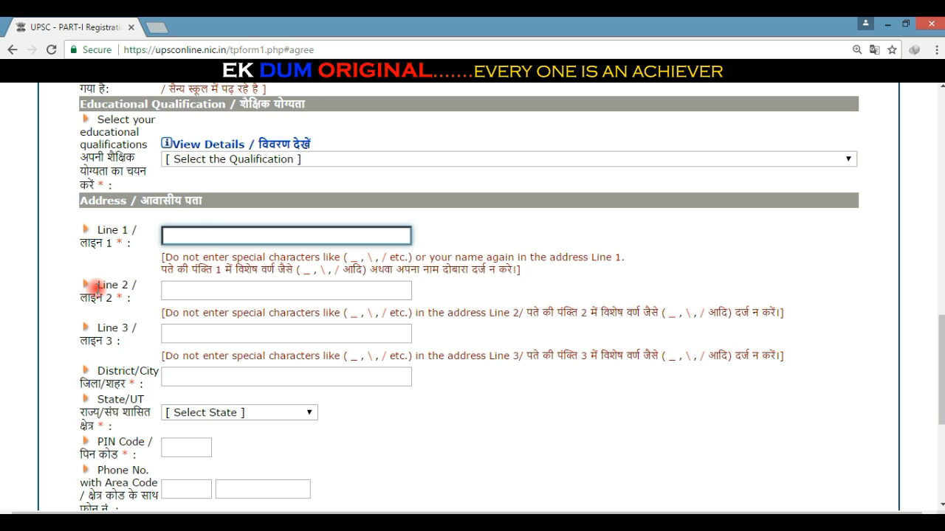
left_click_drag(96, 285, 135, 284)
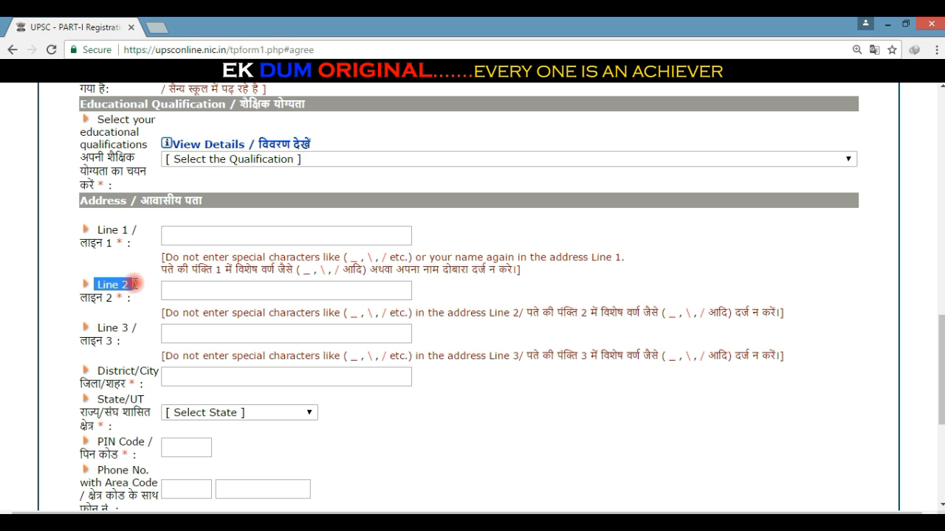
left_click(204, 288)
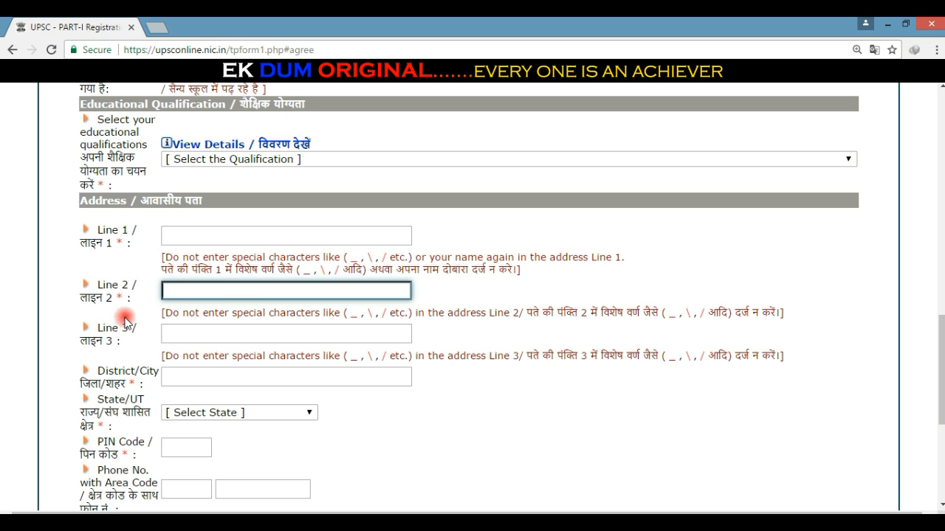
left_click(102, 328)
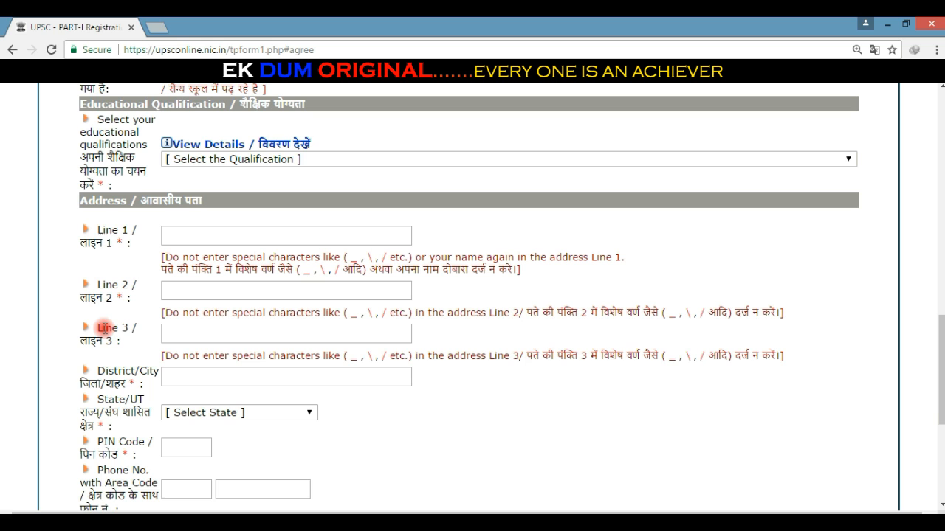
left_click_drag(98, 329, 135, 329)
scroll(129, 325, "down", 3)
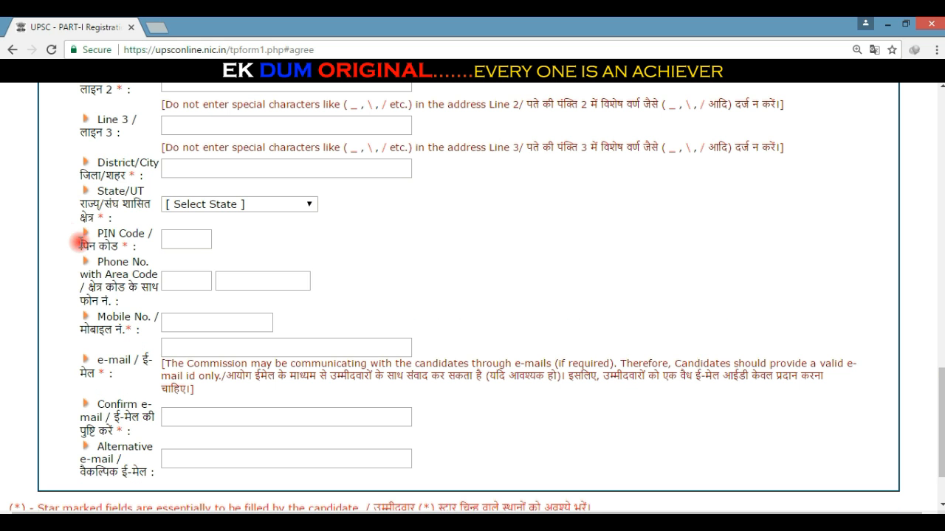
left_click_drag(91, 162, 181, 173)
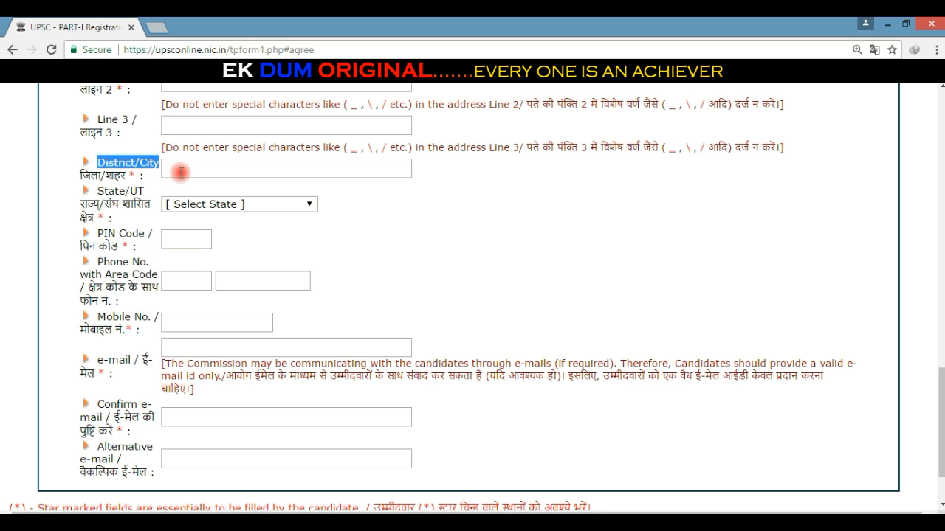
left_click(181, 173)
left_click(50, 198)
left_click_drag(100, 190, 171, 195)
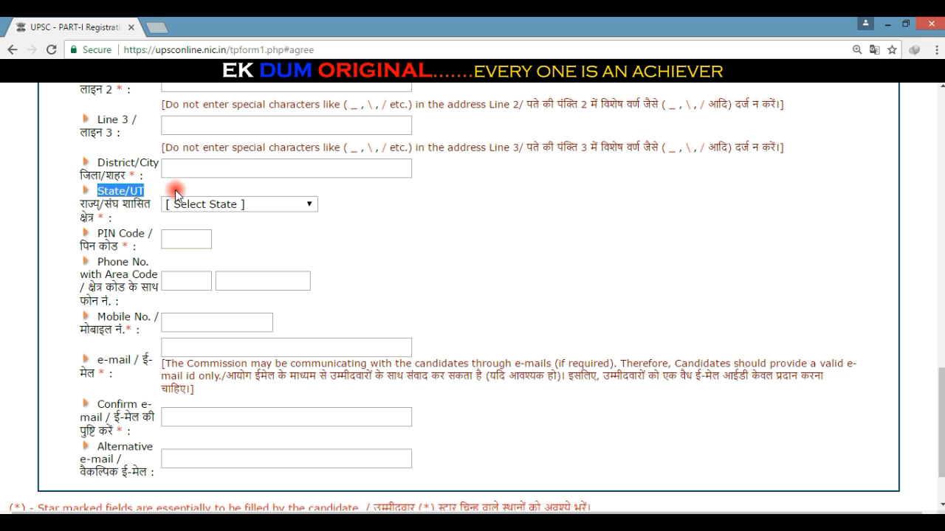
left_click(193, 204)
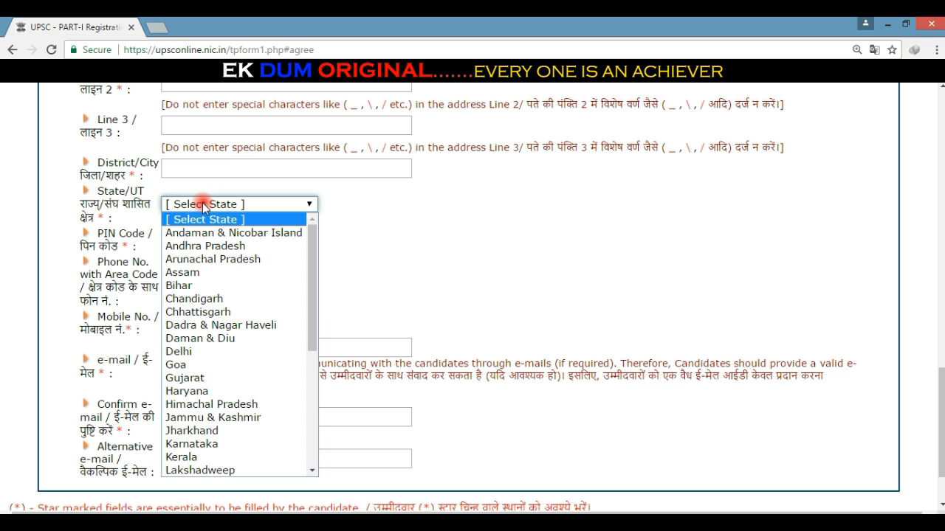
scroll(203, 273, "down", 6)
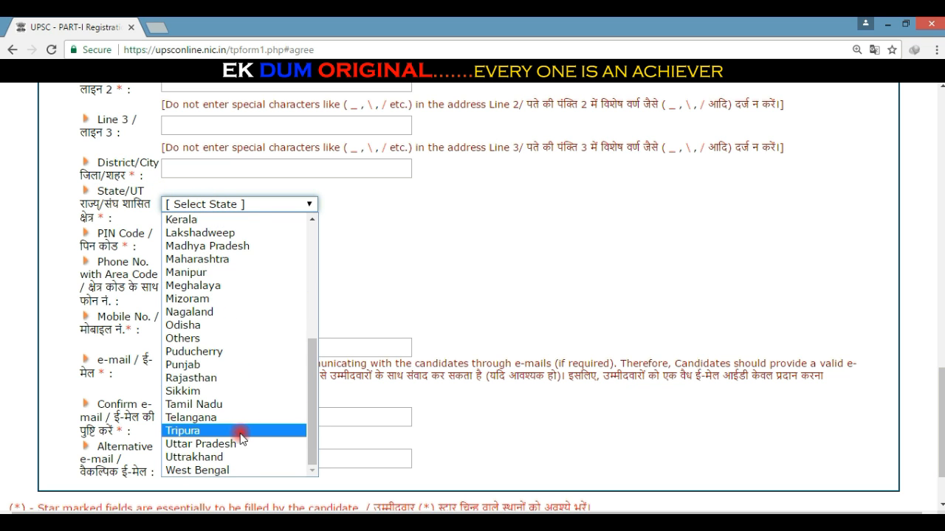
scroll(238, 371, "up", 6)
left_click(377, 264)
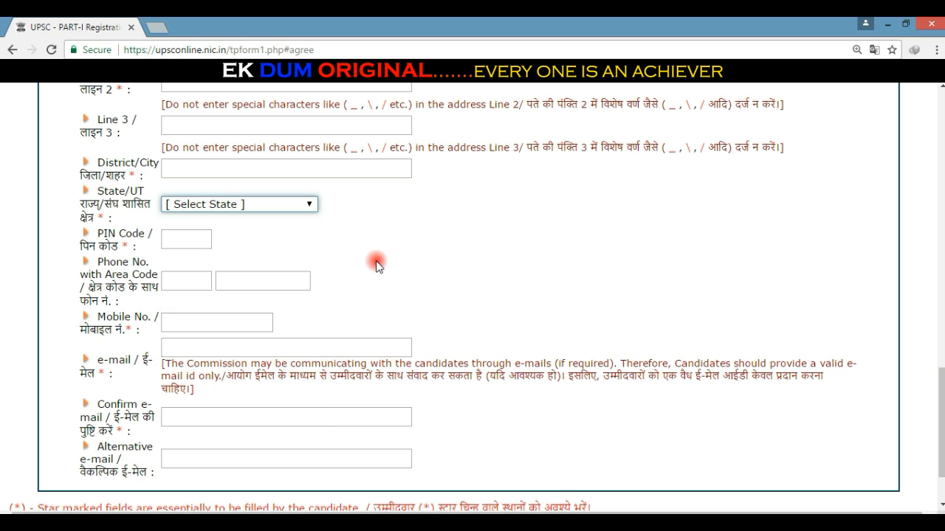
left_click_drag(101, 233, 128, 296)
left_click(194, 241)
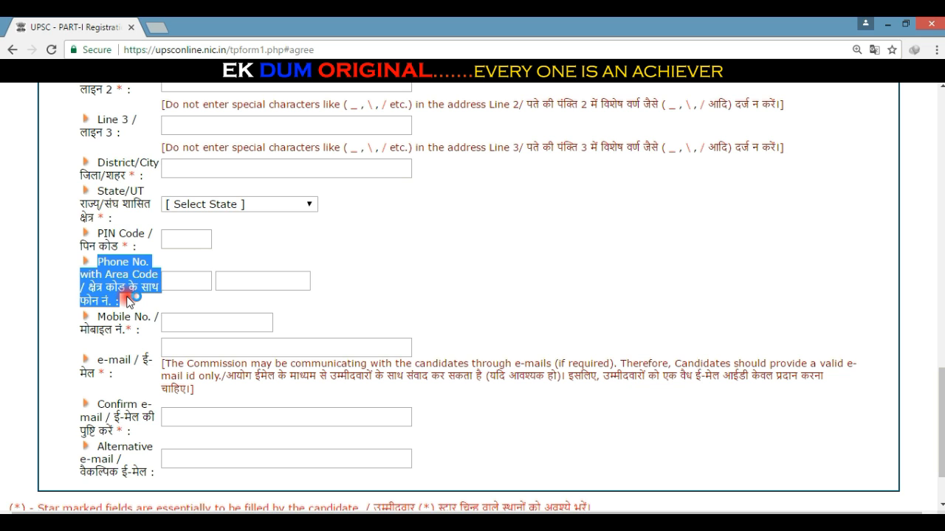
left_click(128, 298)
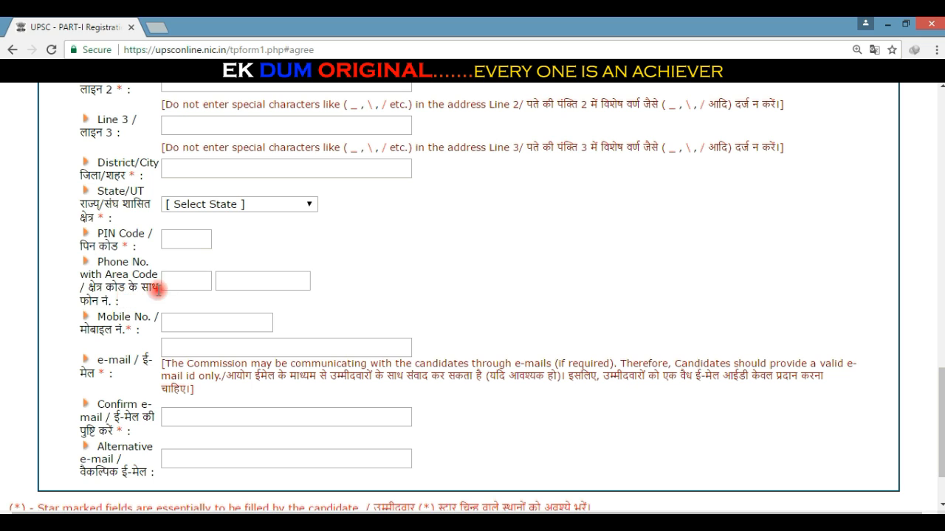
triple_click(122, 323)
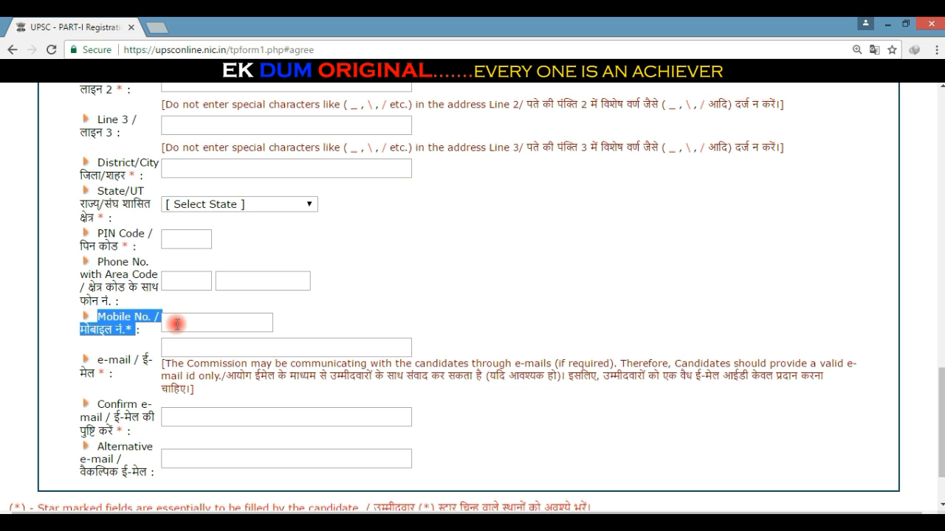
left_click(179, 324)
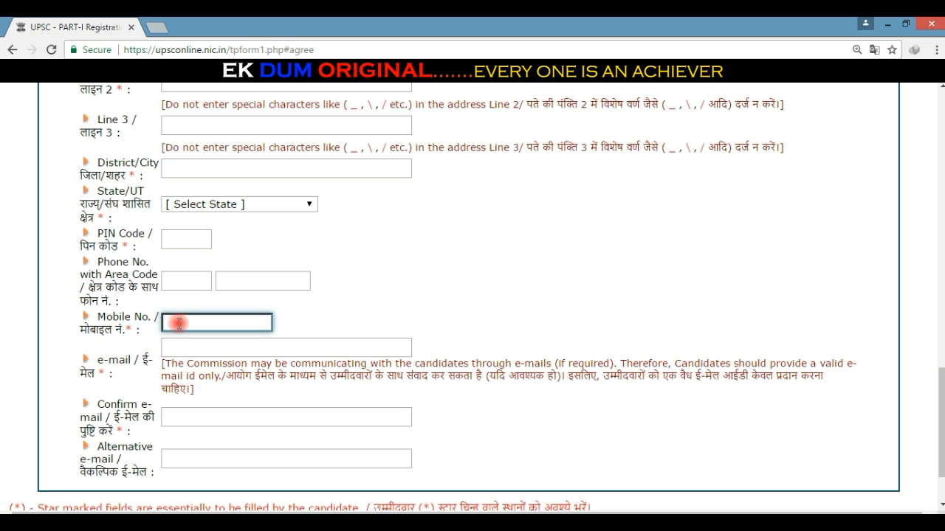
left_click_drag(97, 359, 117, 378)
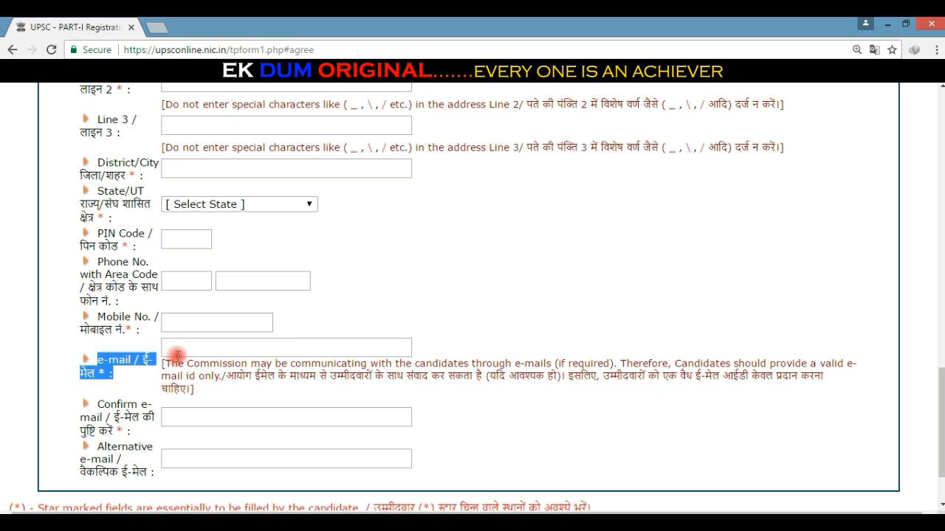
left_click(181, 354)
left_click(476, 291)
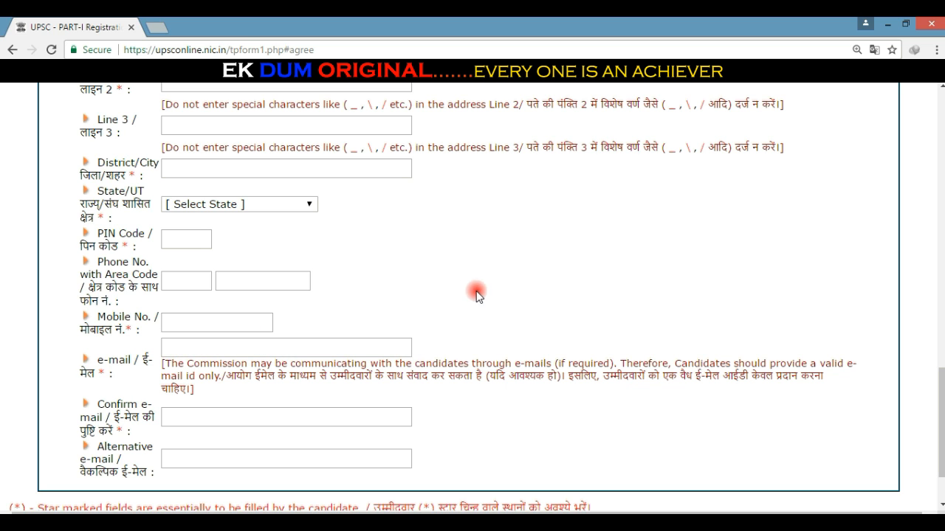
scroll(473, 360, "down", 2)
left_click_drag(98, 321, 211, 333)
left_click(218, 333)
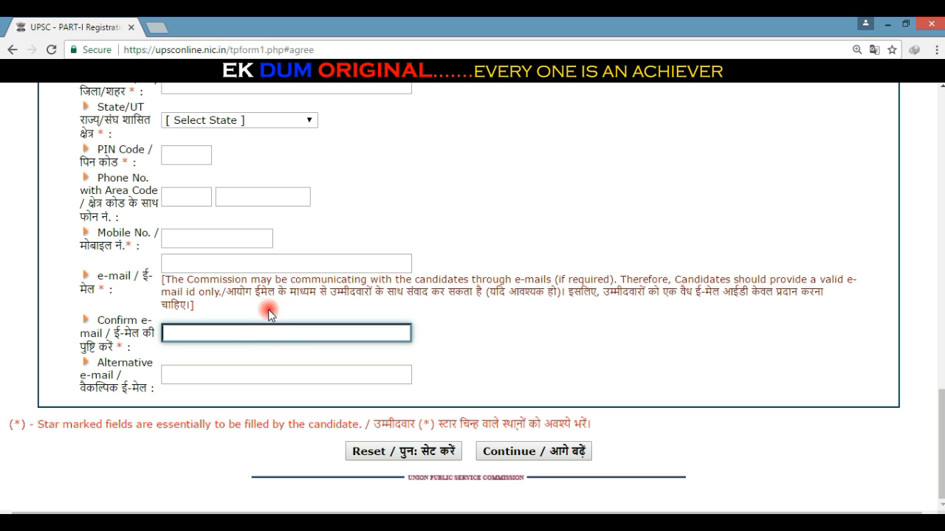
left_click(184, 364)
left_click_drag(99, 361, 189, 375)
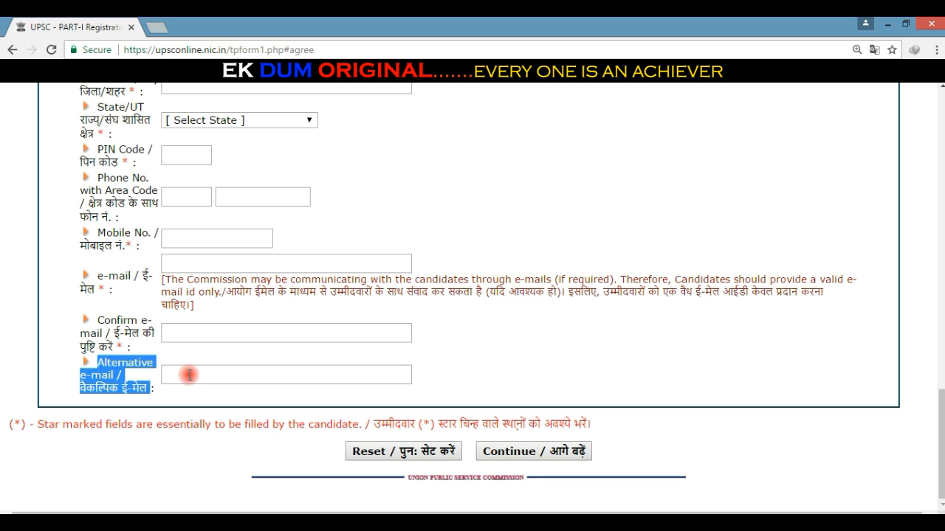
left_click(217, 375)
left_click(437, 361)
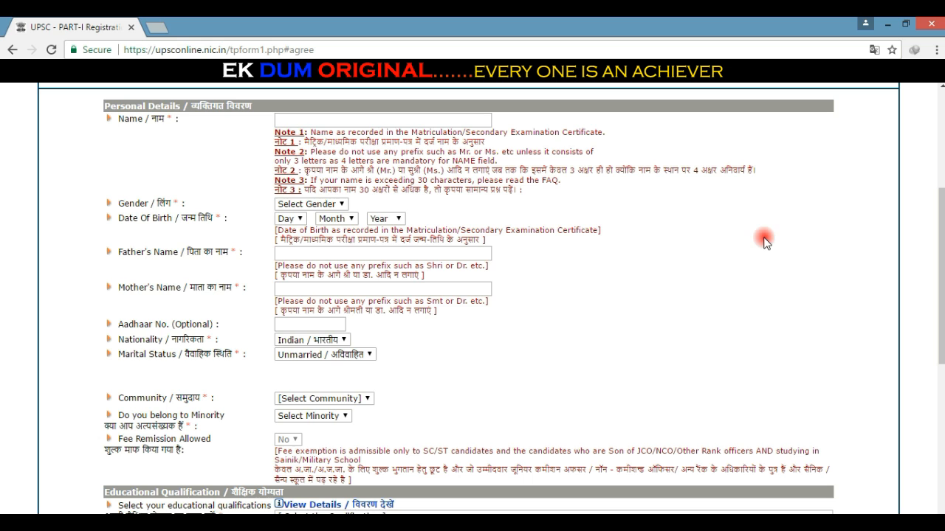
Step: Set date of birth to 04 May 2000 and enter the father's and mother's names
left_click(290, 219)
left_click(288, 275)
left_click(337, 219)
left_click(331, 286)
left_click(386, 219)
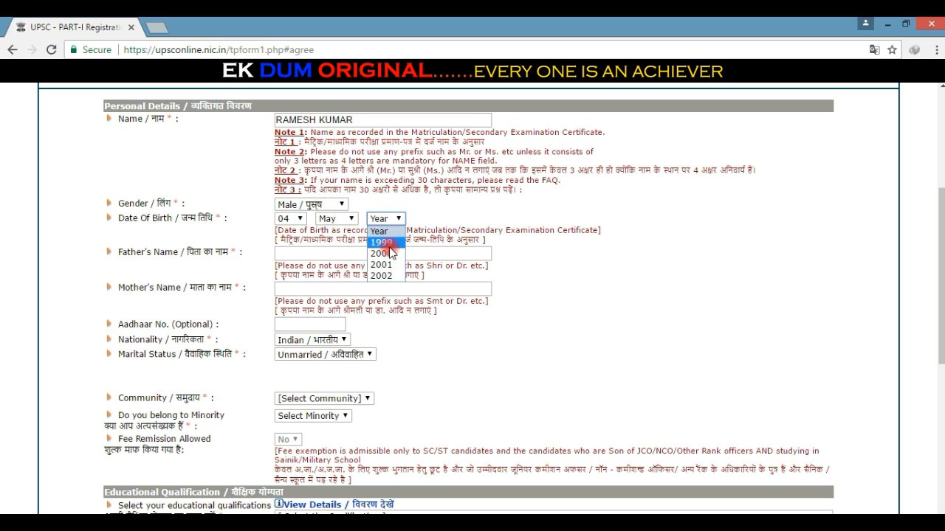
left_click(388, 253)
left_click(383, 253)
left_click(342, 287)
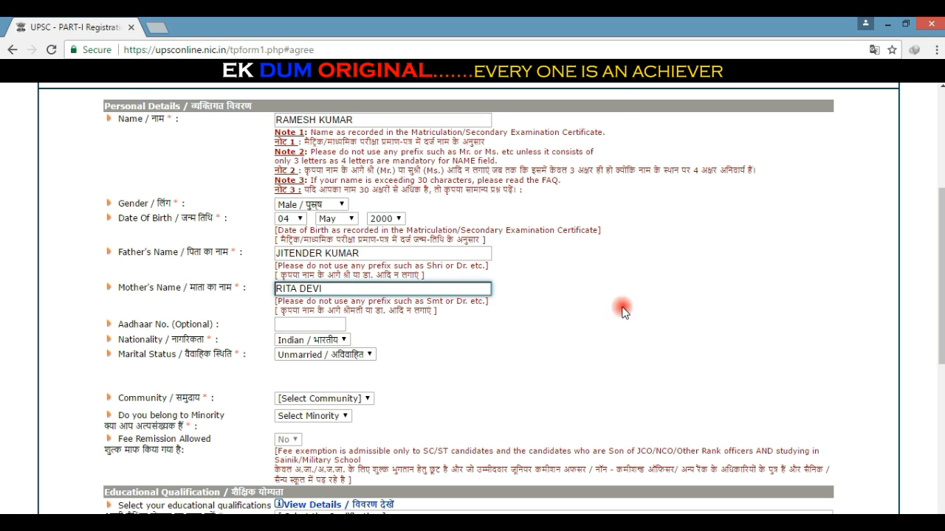
left_click(583, 288)
Step: Keep Unmarried, set community General, minority No, and qualification 12th class Physics and Maths
left_click(319, 353)
left_click(317, 367)
left_click(315, 400)
left_click(303, 423)
left_click(301, 417)
left_click(298, 441)
scroll(298, 441, "down", 3)
scroll(302, 221, "down", 1)
left_click(302, 155)
left_click(301, 173)
Step: Enter DELHI in the address, choose the state, fill the e-mail and submit
scroll(301, 173, "down", 1)
left_click(325, 225)
left_click(313, 281)
type("DELHI")
left_click(314, 297)
left_click(324, 186)
left_click(304, 312)
left_click(303, 352)
left_click(317, 367)
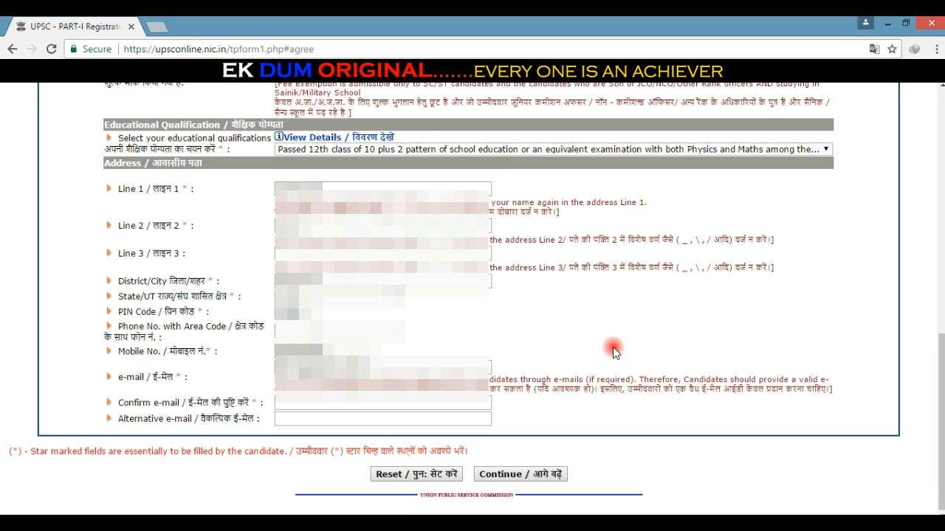
left_click(391, 419)
left_click(359, 404)
type("SSSS@GMAI")
key("Return")
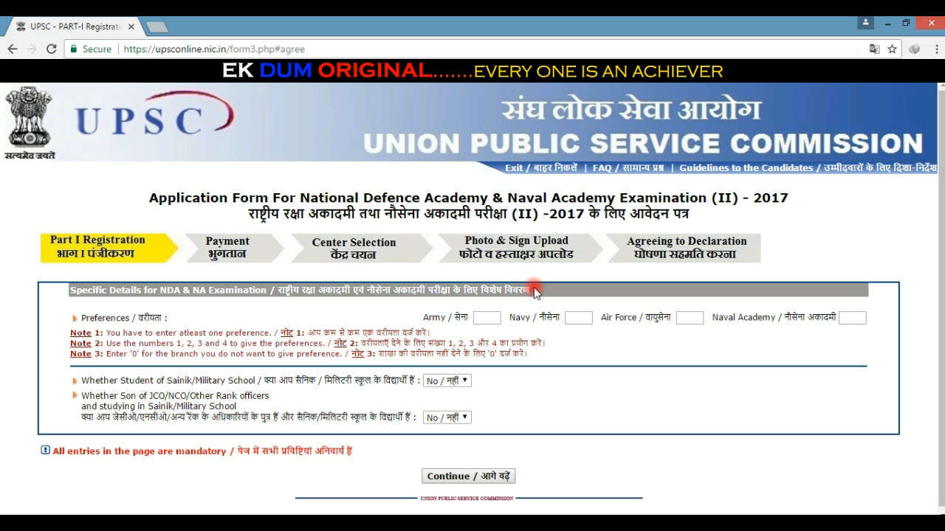
Step: Enter preferences Army 1, Air Force 2, Navy 3 and Naval Academy 0
left_click_drag(535, 293, 258, 312)
left_click(190, 304)
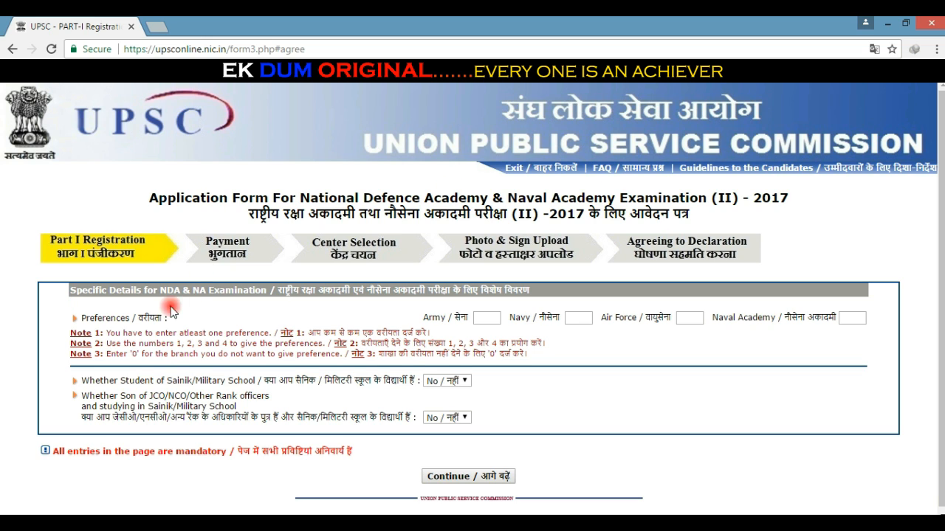
left_click_drag(166, 318, 80, 319)
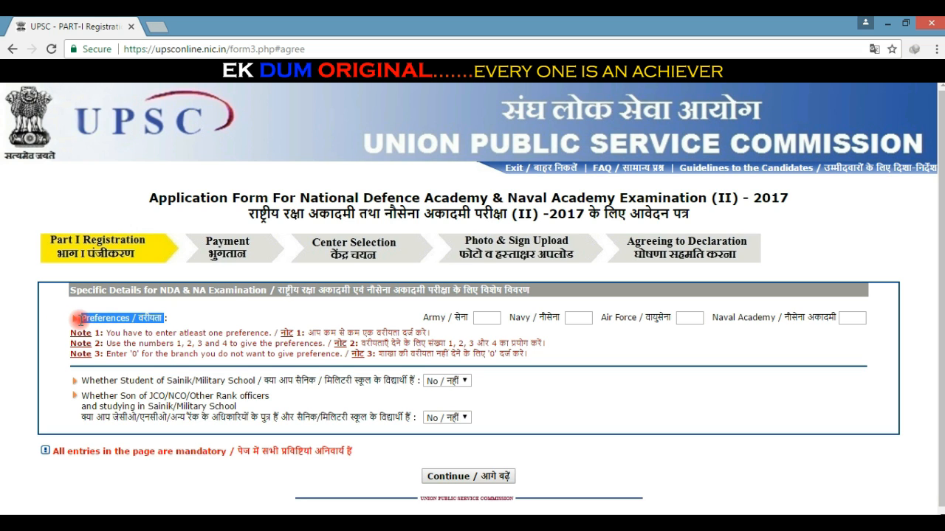
left_click(225, 313)
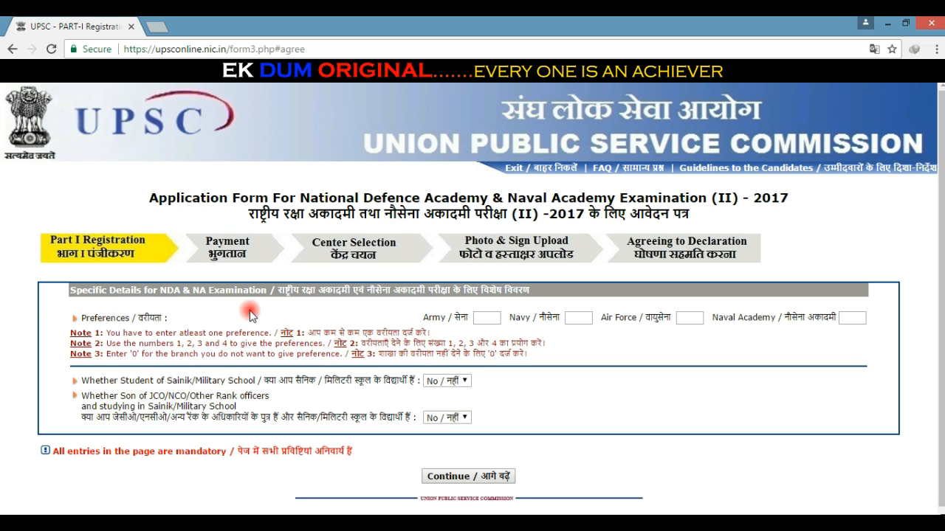
left_click(484, 318)
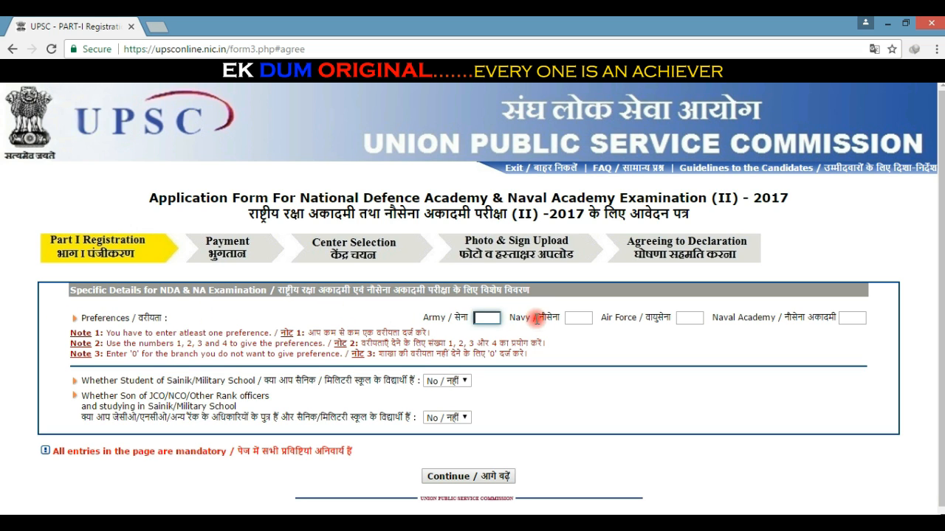
type("1")
left_click(686, 322)
type("2")
left_click(578, 318)
type("3")
left_click(846, 319)
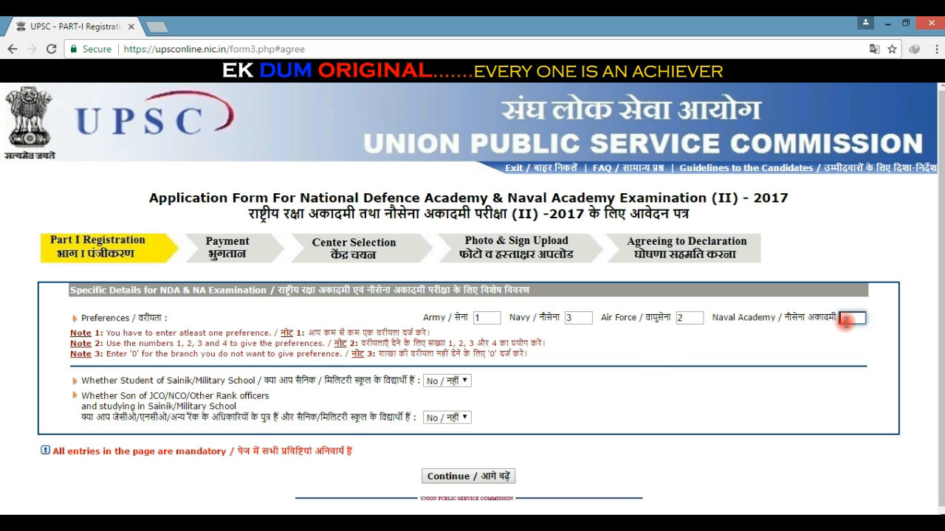
type("0")
Step: Correct the preferences to Navy 2, Air Force 3 and Naval Academy 4
left_click(578, 318)
left_click_drag(578, 318, 540, 318)
type("2")
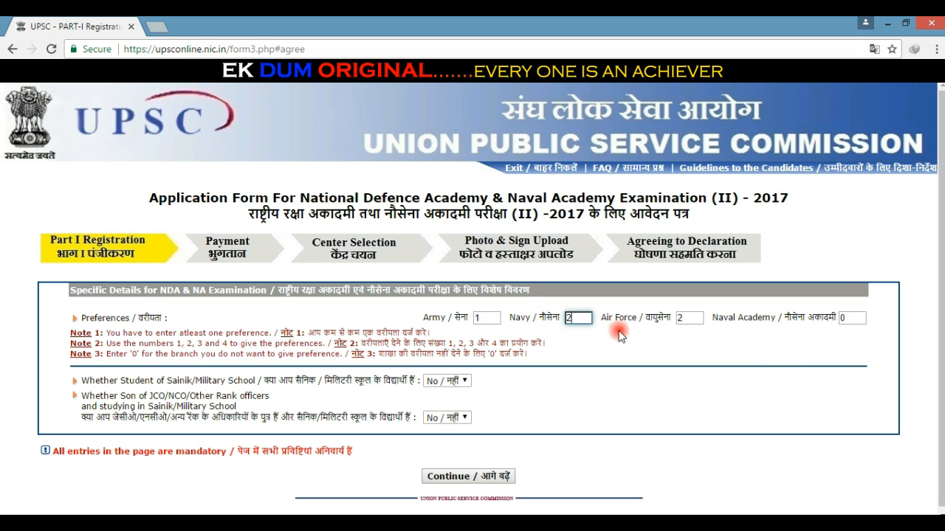
left_click_drag(694, 318, 673, 323)
type("3")
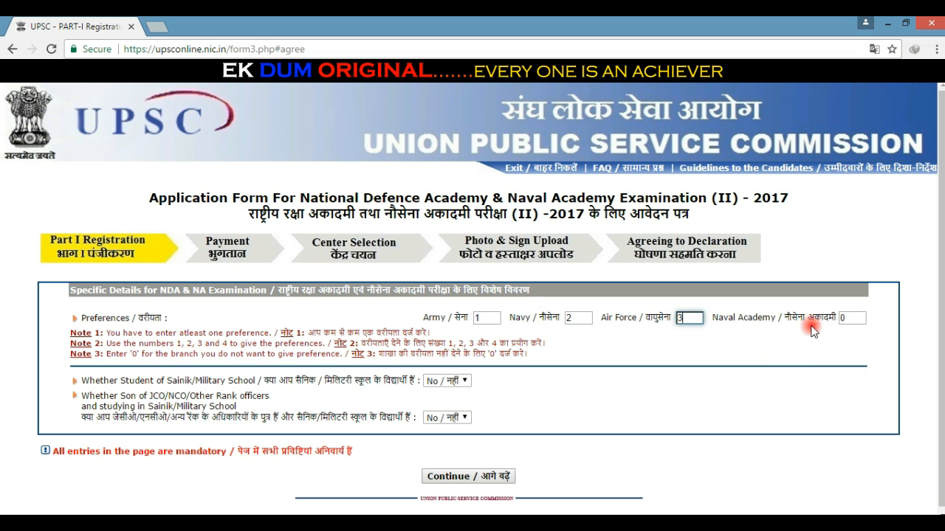
left_click_drag(846, 318, 819, 323)
type("4")
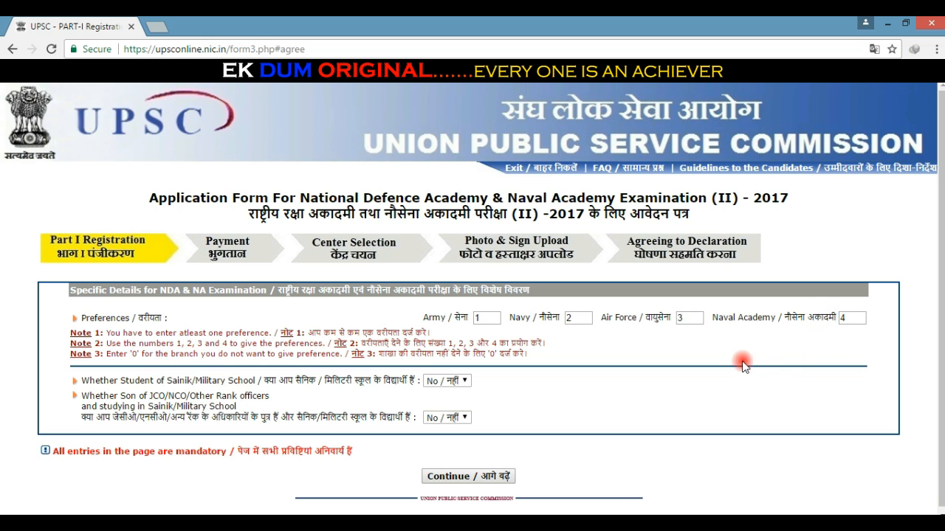
Step: Keep No as the answer to the Sainik School question
left_click(478, 325)
left_click(641, 335)
left_click(447, 381)
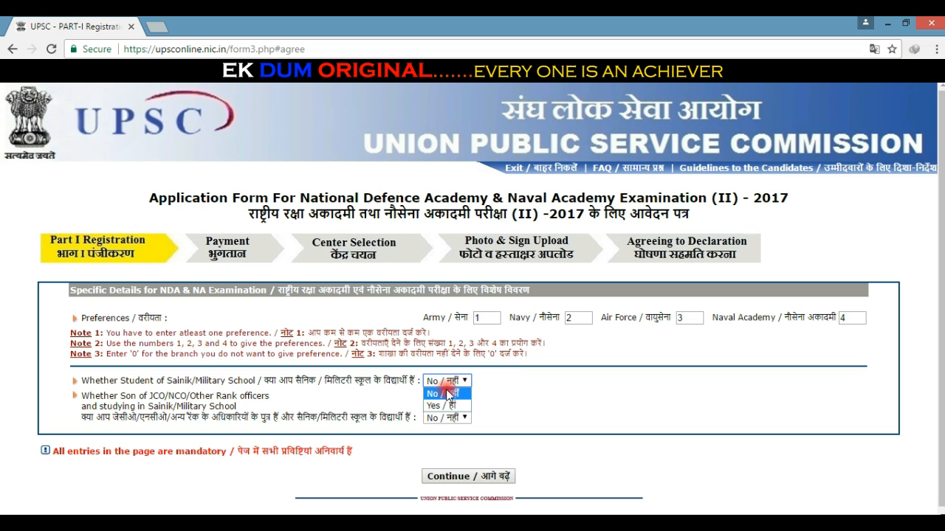
left_click(446, 393)
left_click_drag(76, 381, 418, 381)
left_click(446, 381)
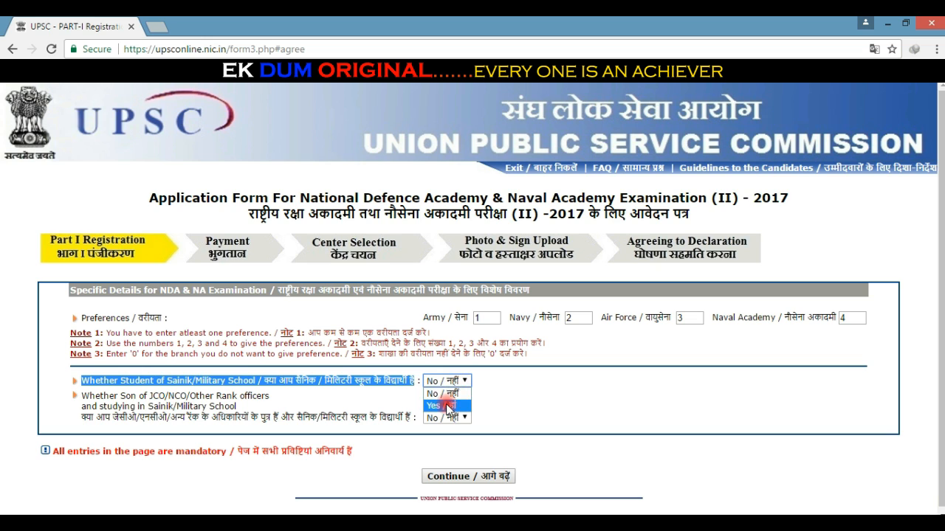
left_click(441, 392)
left_click(476, 391)
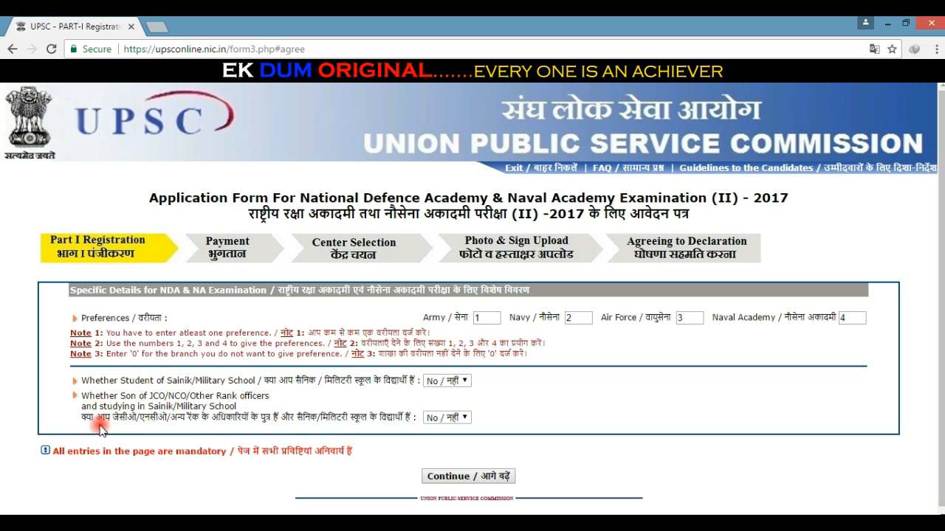
Step: Leave the JCO/NCO son question at No and continue to verification
triple_click(147, 399)
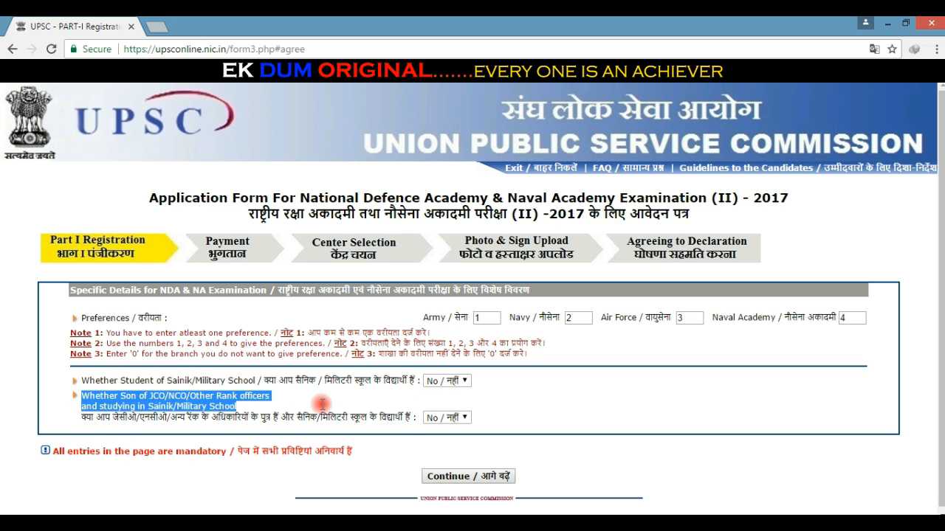
left_click_drag(348, 408, 418, 416)
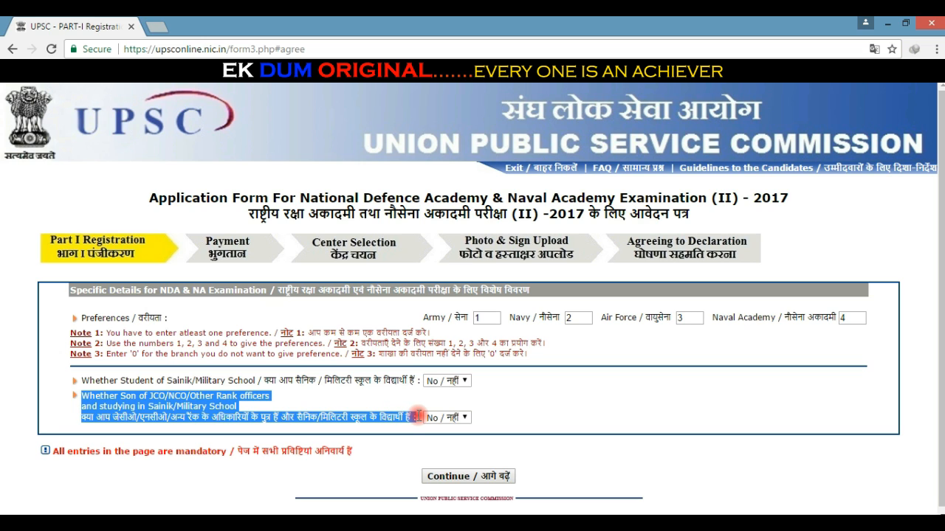
left_click_drag(418, 421, 464, 410)
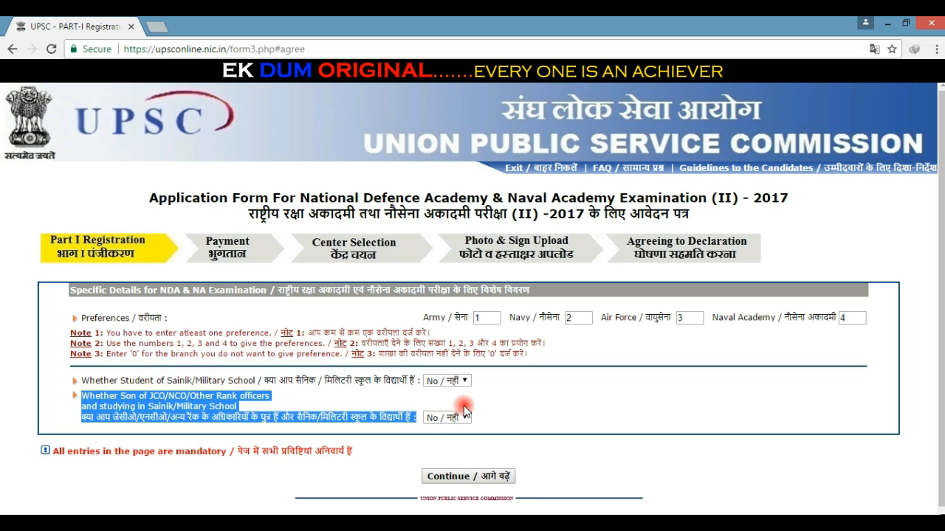
left_click(462, 415)
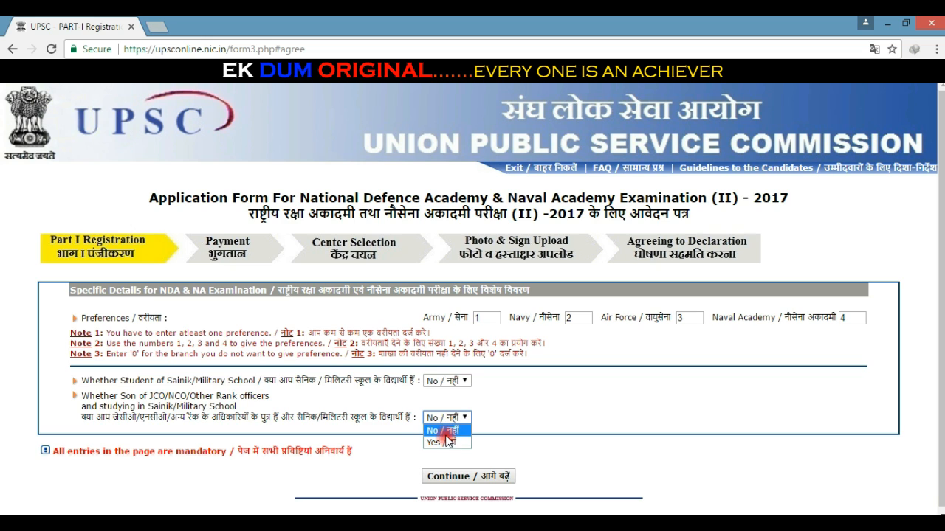
left_click(468, 478)
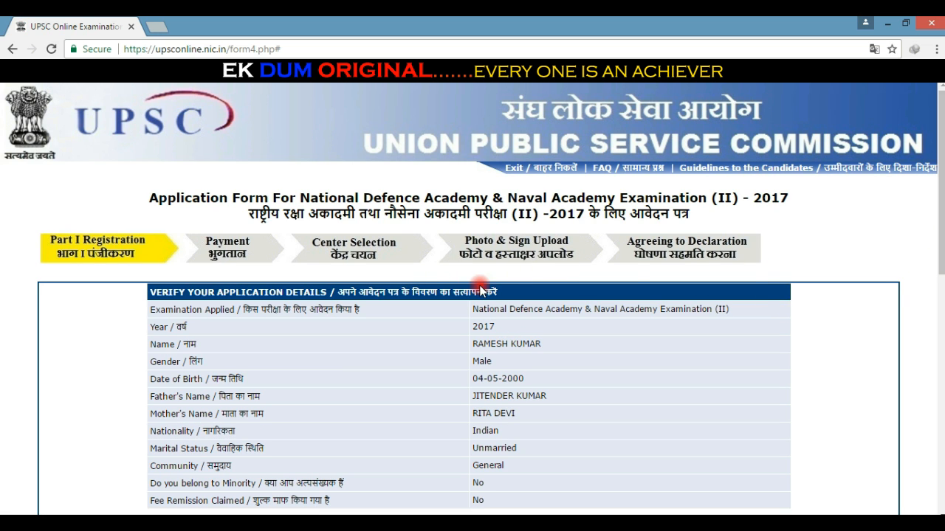
left_click_drag(499, 292, 138, 288)
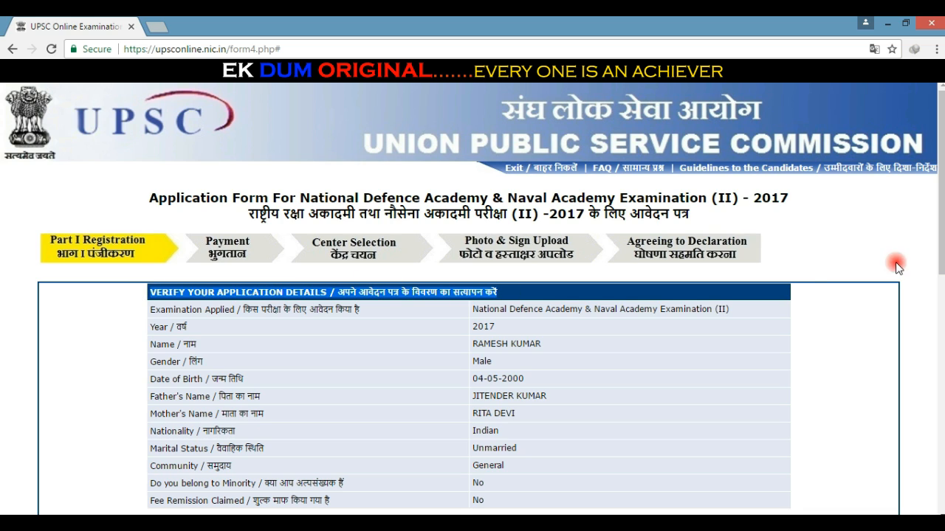
left_click(804, 268)
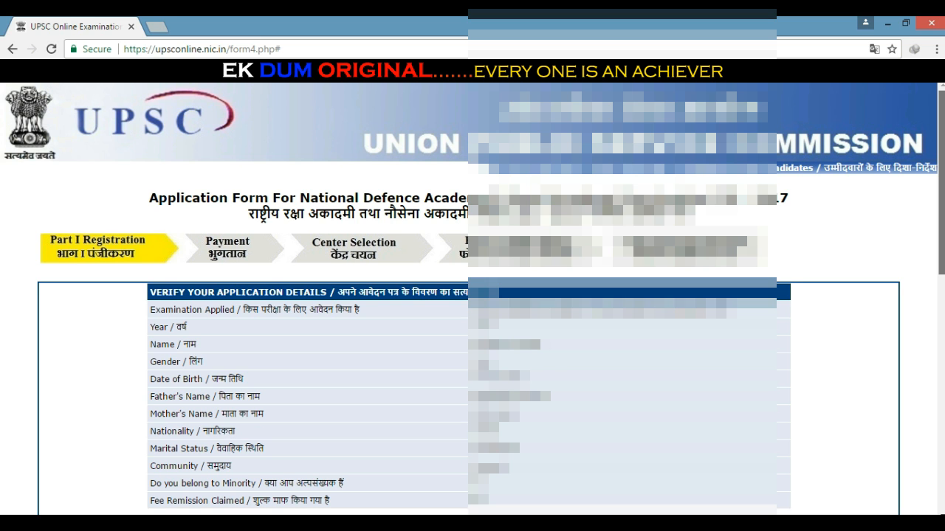
scroll(472, 299, "down", 3)
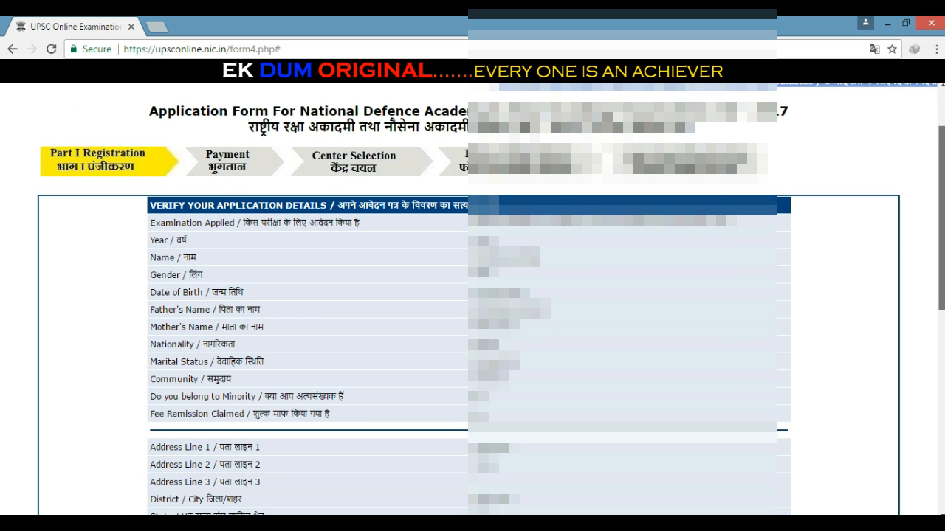
scroll(472, 299, "down", 4)
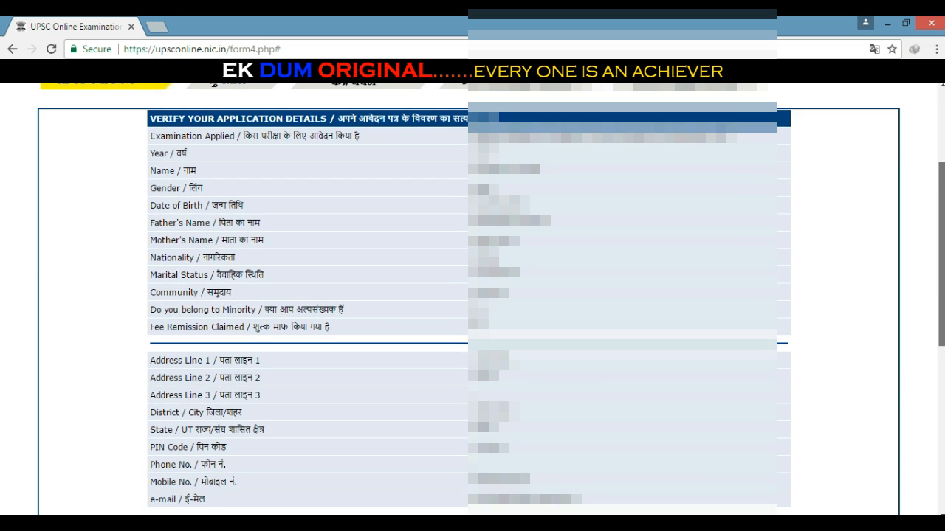
scroll(472, 299, "down", 5)
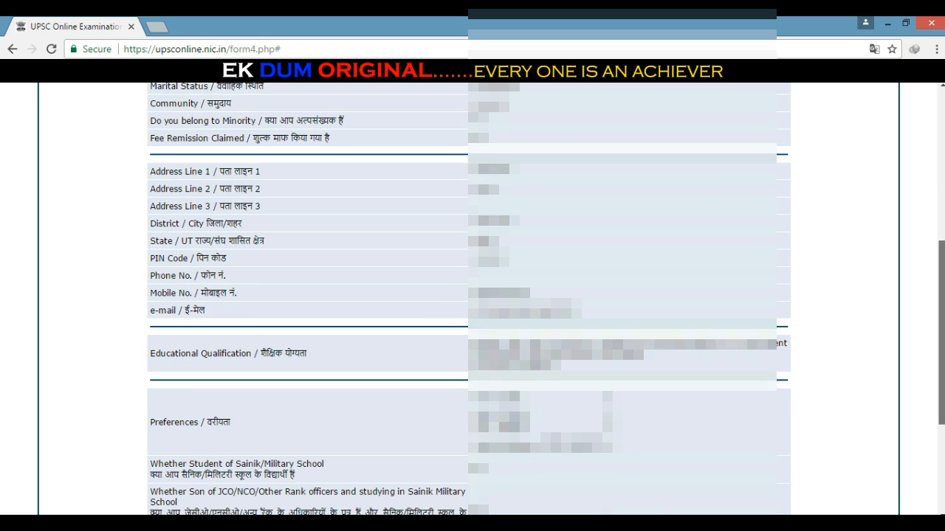
scroll(473, 299, "down", 5)
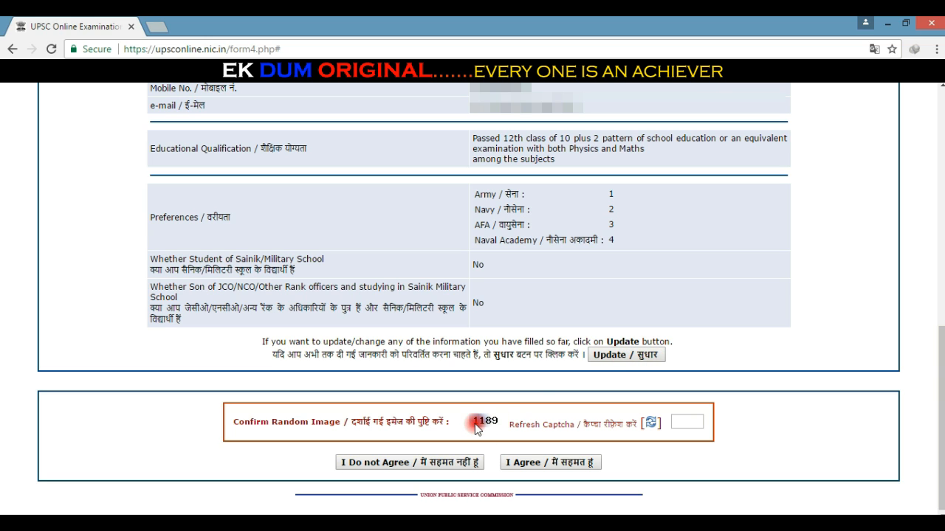
Step: Enter captcha 1189, agree to the Part-I details and confirm the lock warning
left_click_drag(473, 421, 500, 425)
left_click(473, 427)
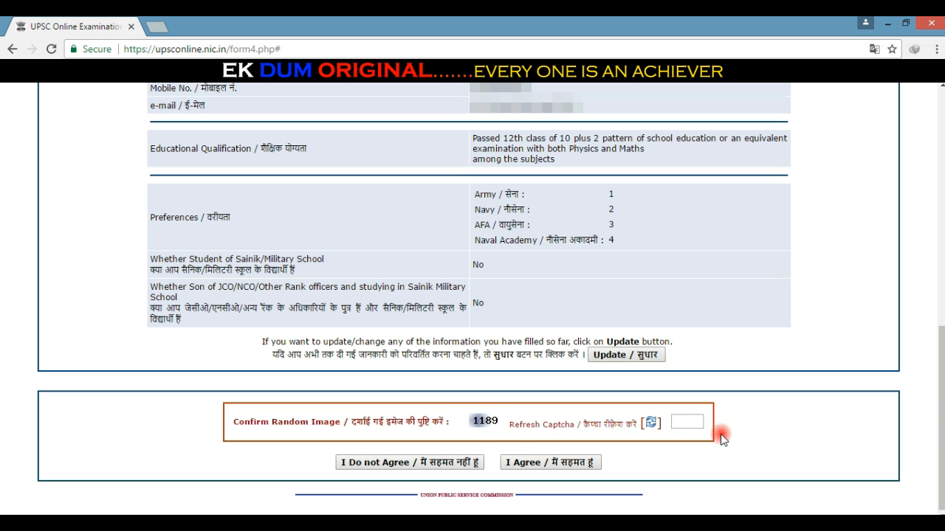
left_click(689, 424)
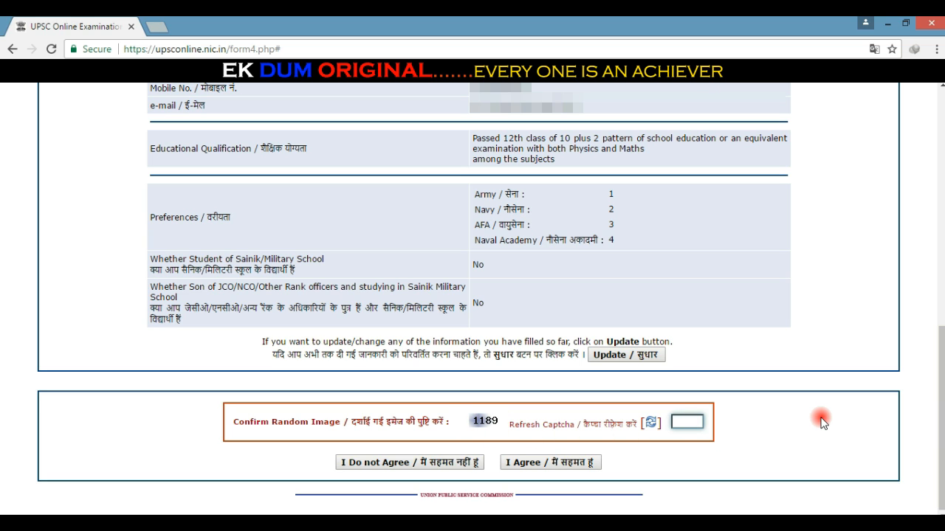
type("1189")
left_click(558, 465)
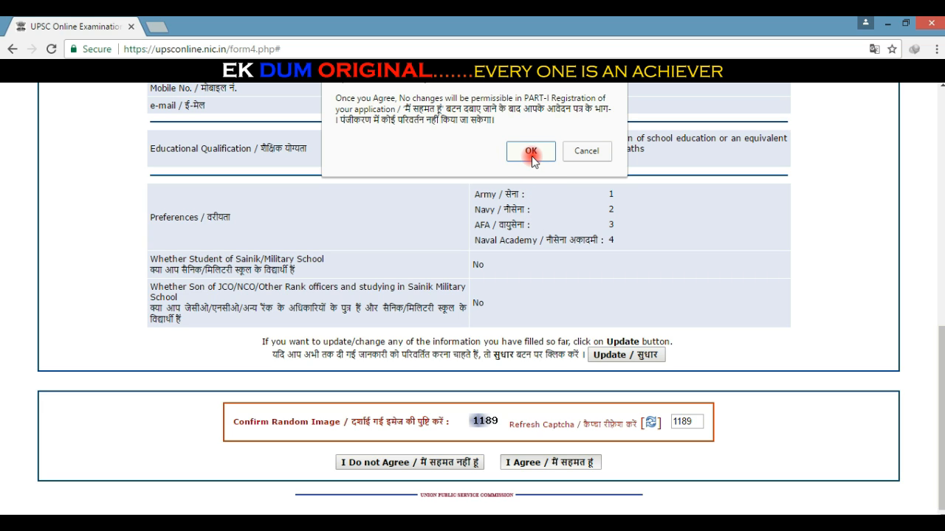
left_click(532, 154)
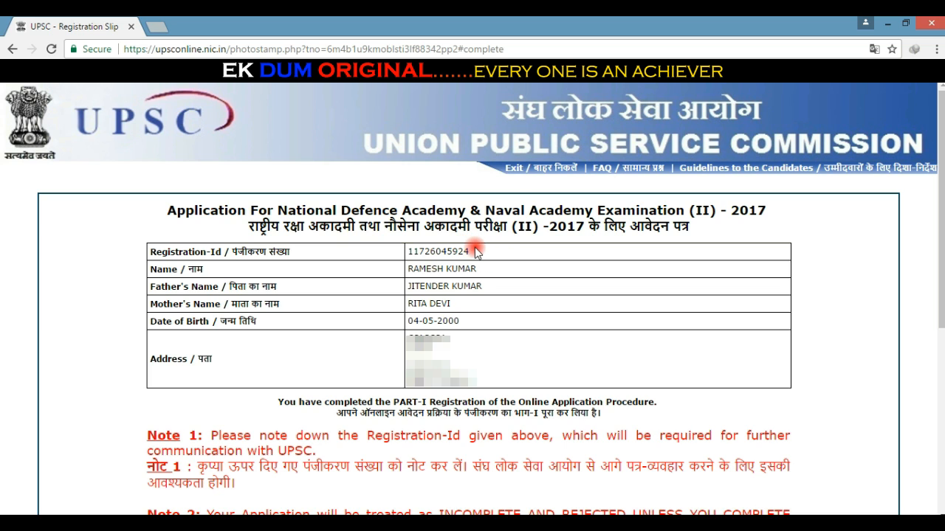
Step: Select the Registration-Id on the slip, then follow CLICK HERE FOR PART-II REGISTRATION
left_click_drag(469, 251, 411, 255)
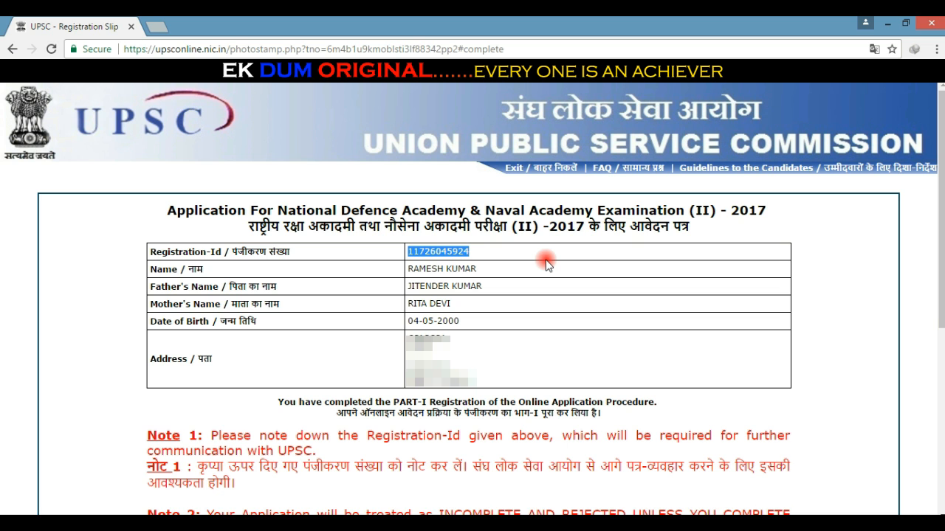
left_click(804, 240)
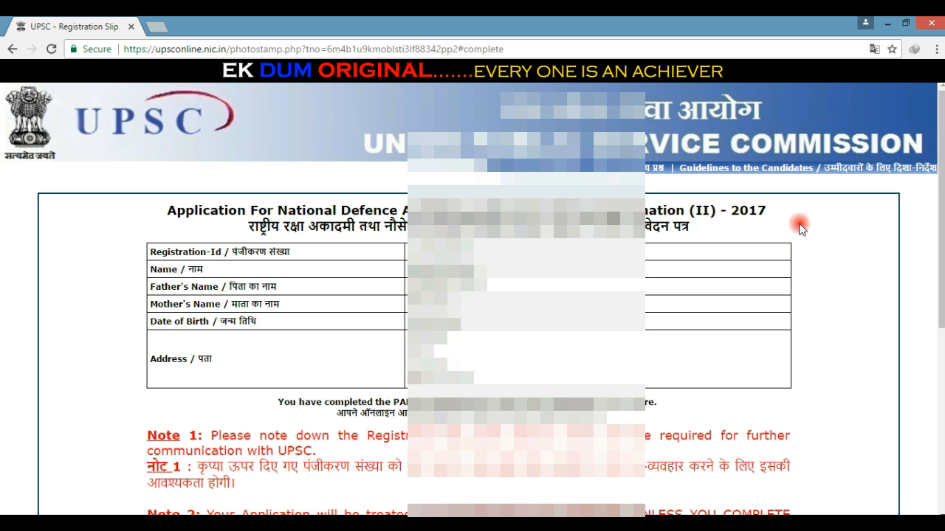
scroll(802, 228, "down", 5)
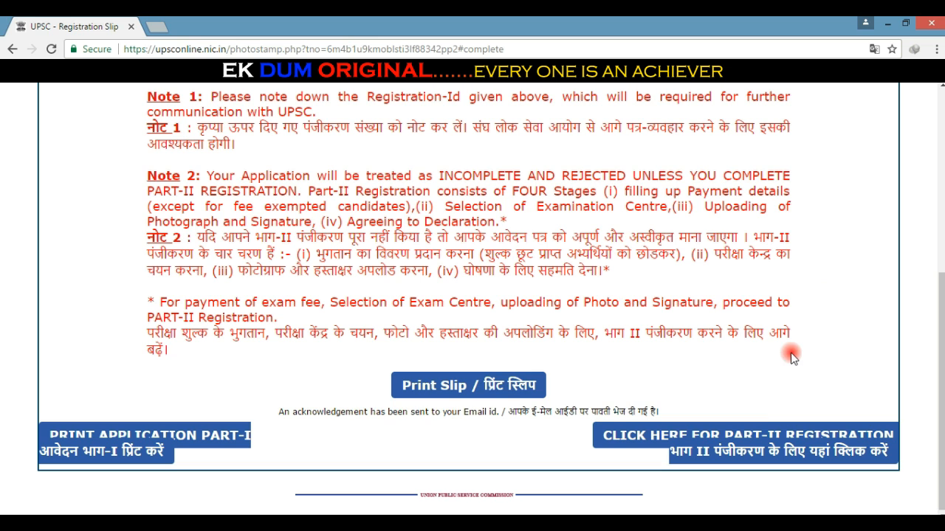
left_click(755, 438)
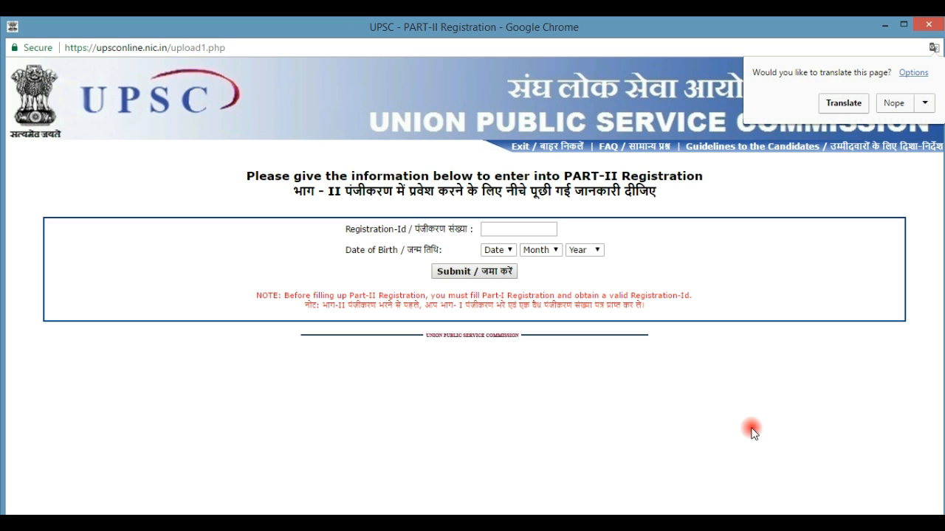
Step: Dismiss the translate bar and paste the Registration-Id into the Part-II login form
left_click(884, 98)
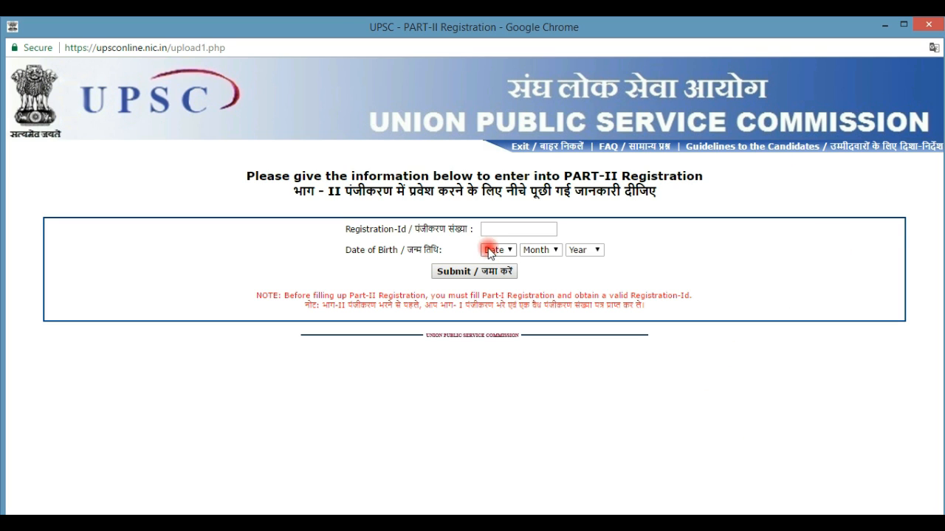
left_click(497, 233)
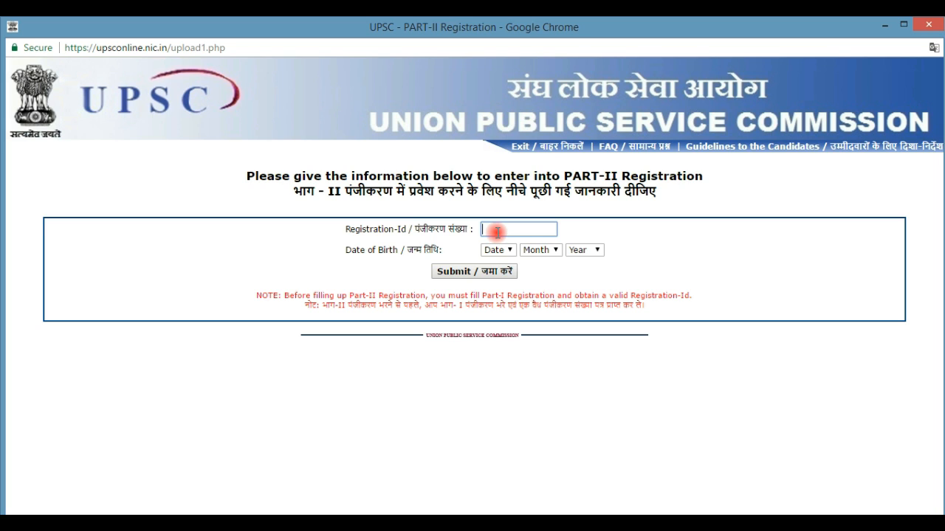
key("ctrl+v")
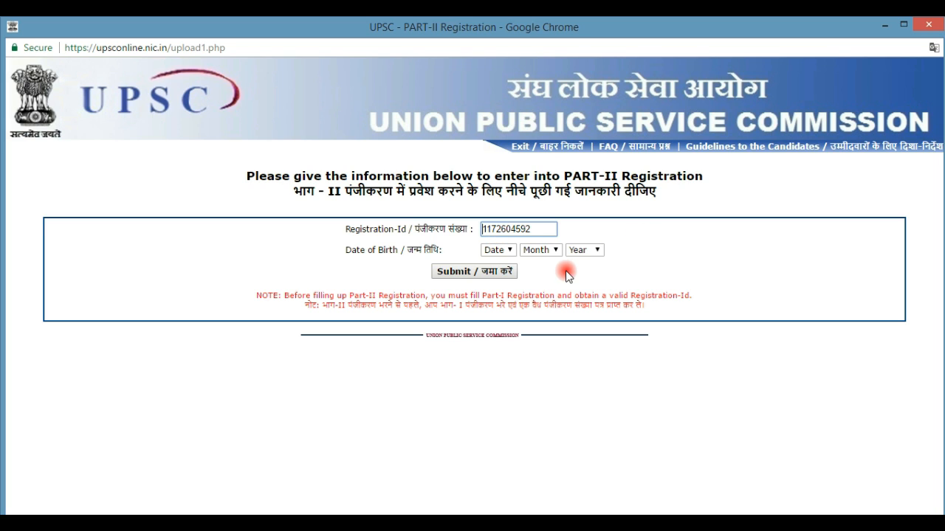
Step: Choose the birth day, month and year, then submit the Part-II login
left_click(505, 251)
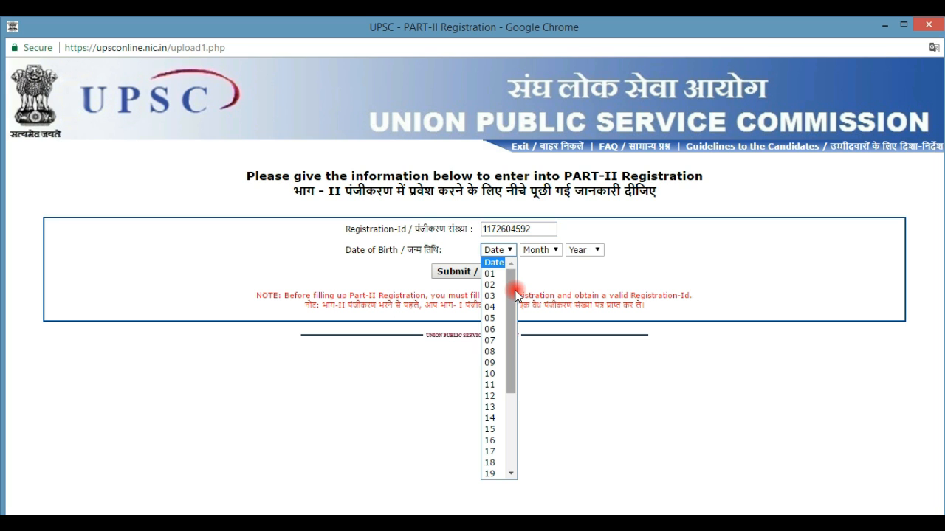
left_click(490, 310)
left_click(533, 251)
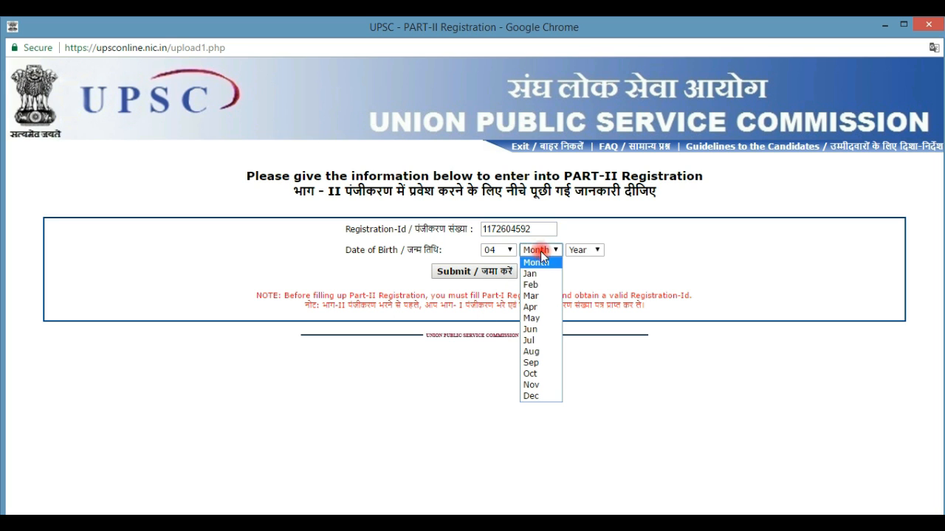
left_click(551, 318)
left_click(595, 251)
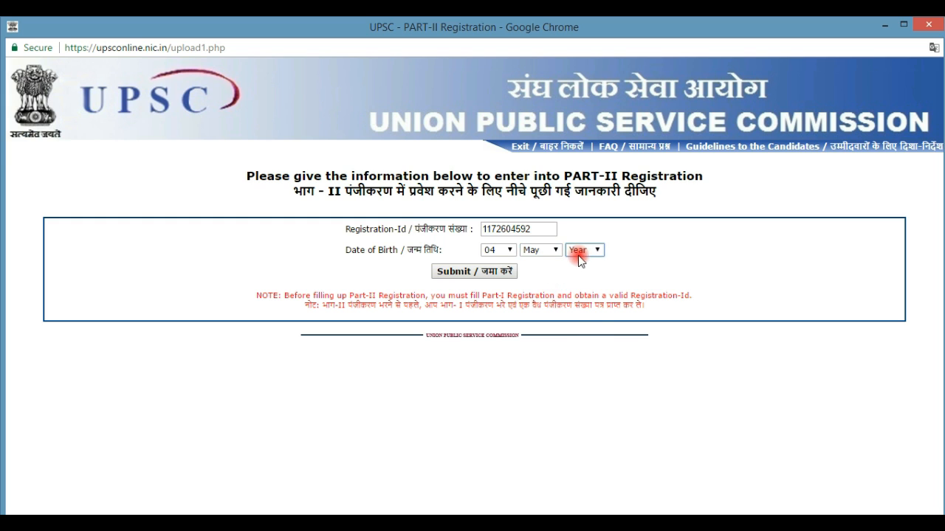
left_click_drag(597, 292, 592, 459)
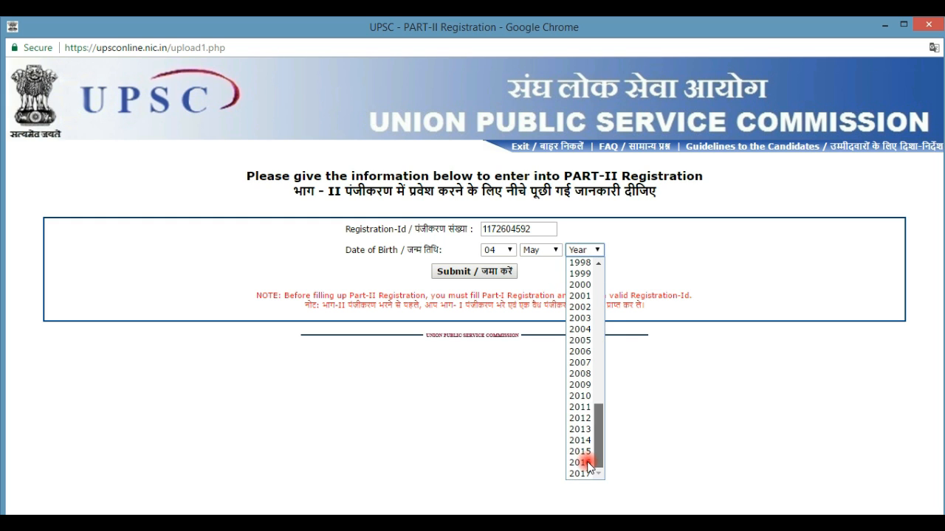
left_click(582, 285)
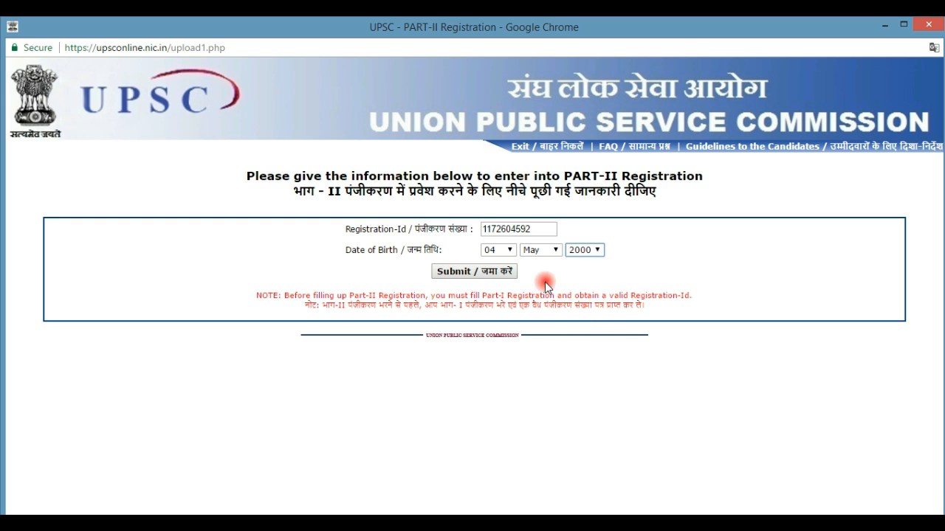
left_click(487, 271)
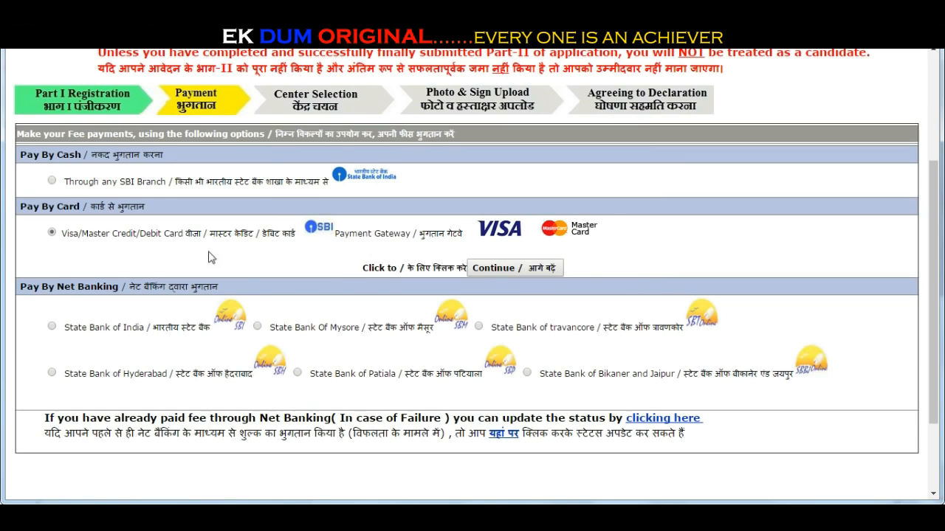
Step: Pay the exam fee by Visa/Master card and continue past the success acknowledgement
left_click(506, 270)
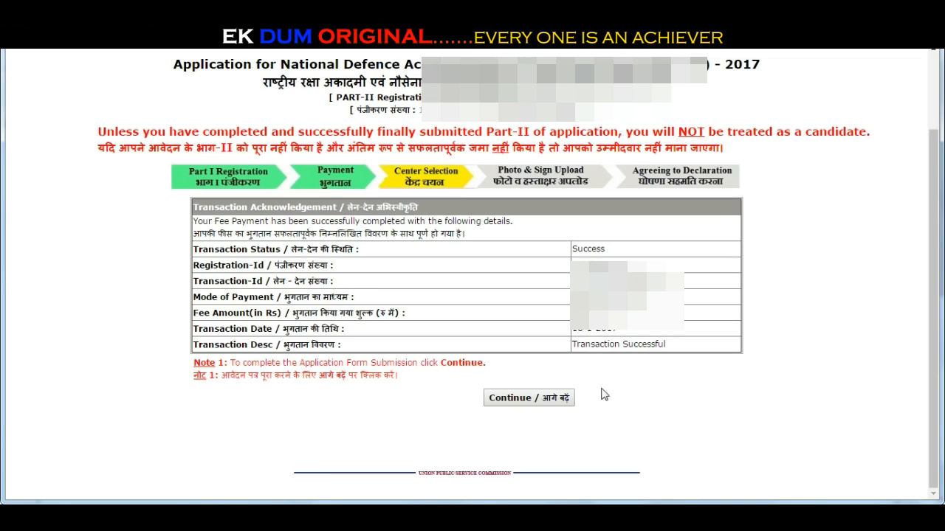
left_click(511, 399)
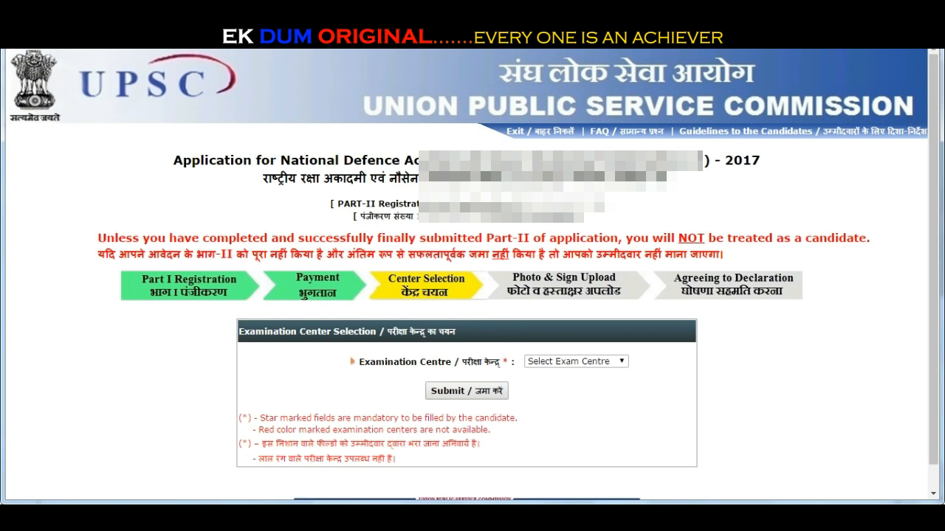
Step: Select Delhi as the examination centre and submit it
left_click(573, 362)
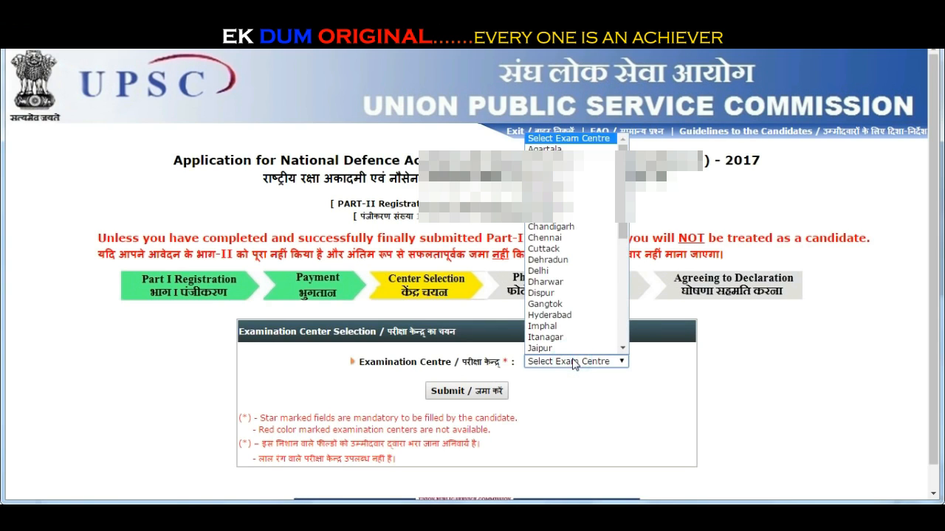
left_click(583, 274)
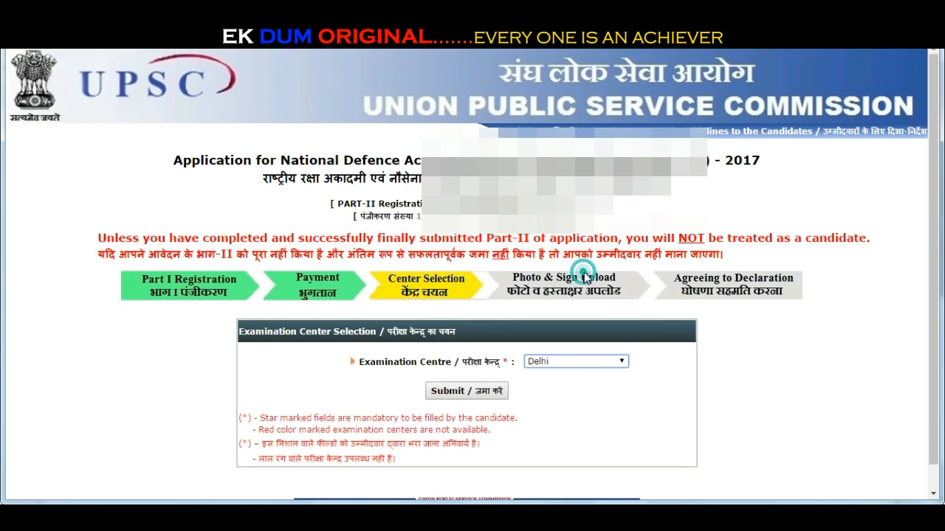
left_click(490, 392)
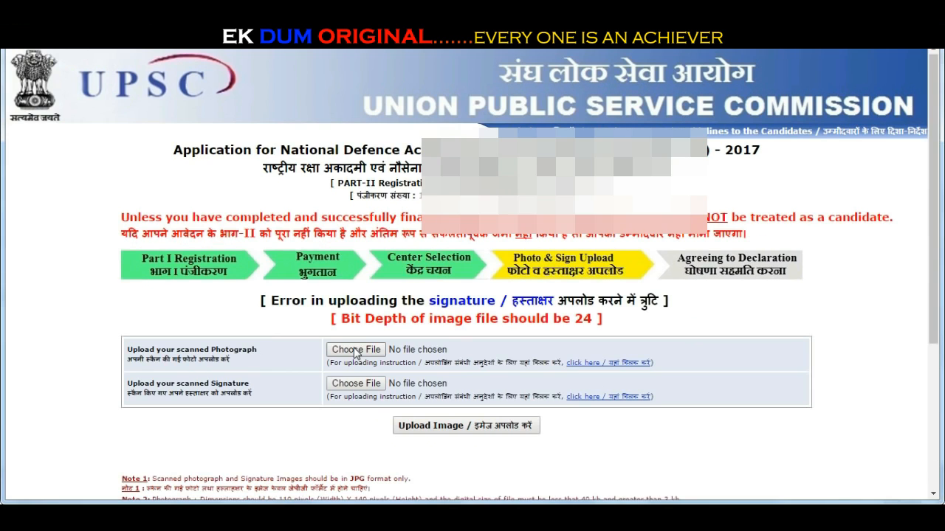
Step: Choose the scanned photograph and signature image files for upload
left_click(351, 341)
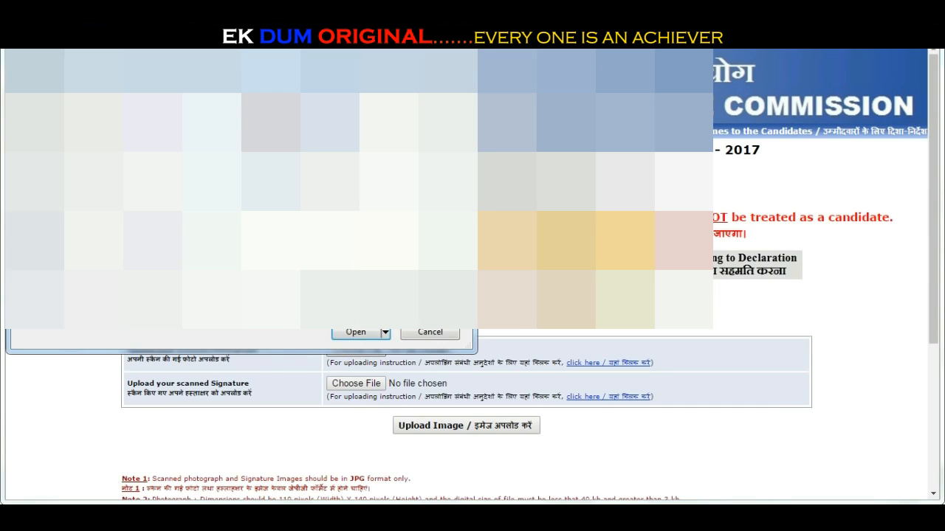
left_click(365, 337)
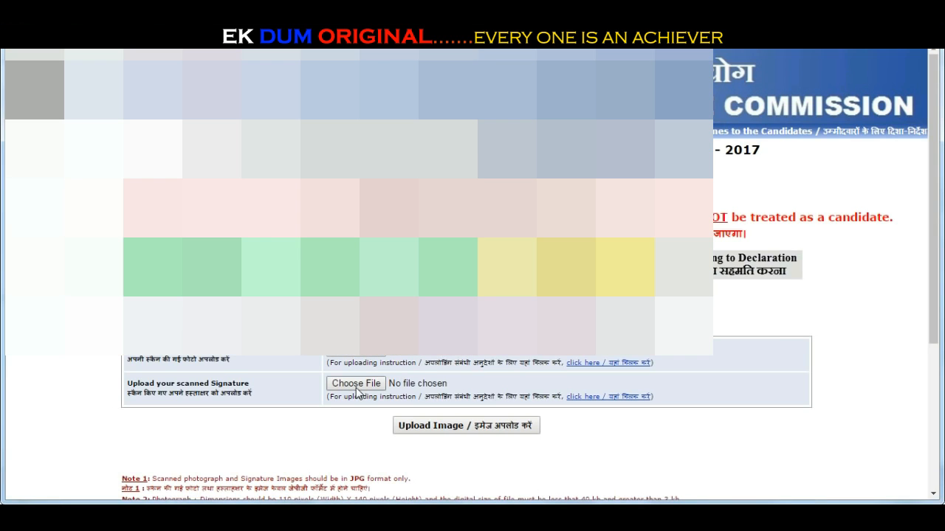
left_click(356, 387)
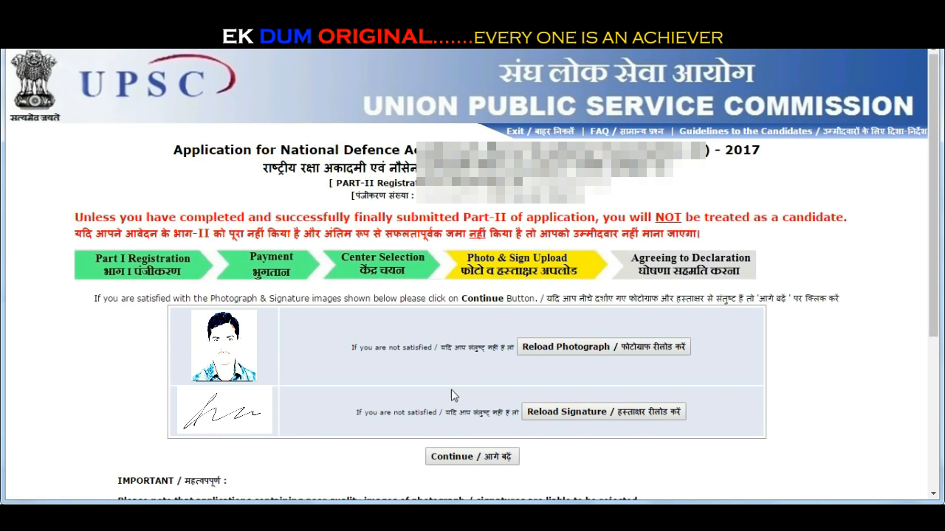
Step: Confirm the uploaded photo and signature, then agree to the declaration with FINALLY SUBMIT
scroll(454, 403, "down", 2)
left_click(459, 320)
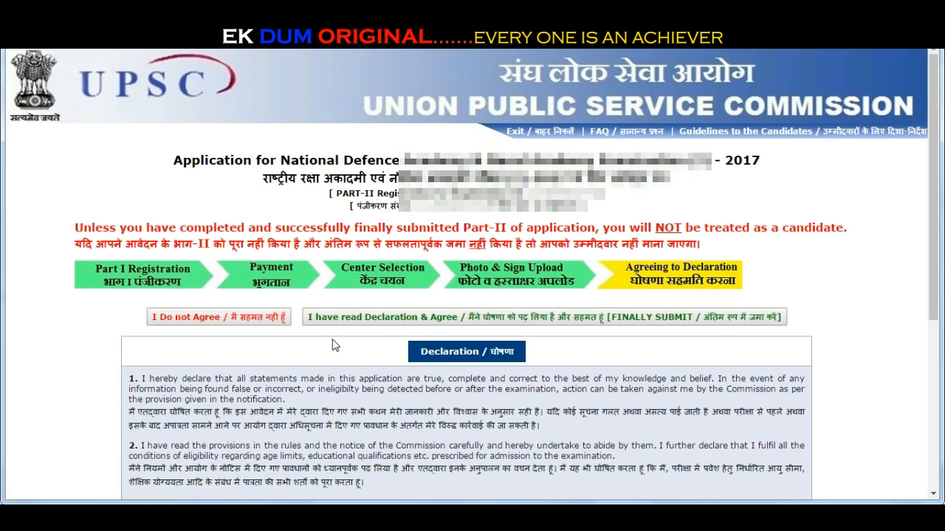
left_click(447, 317)
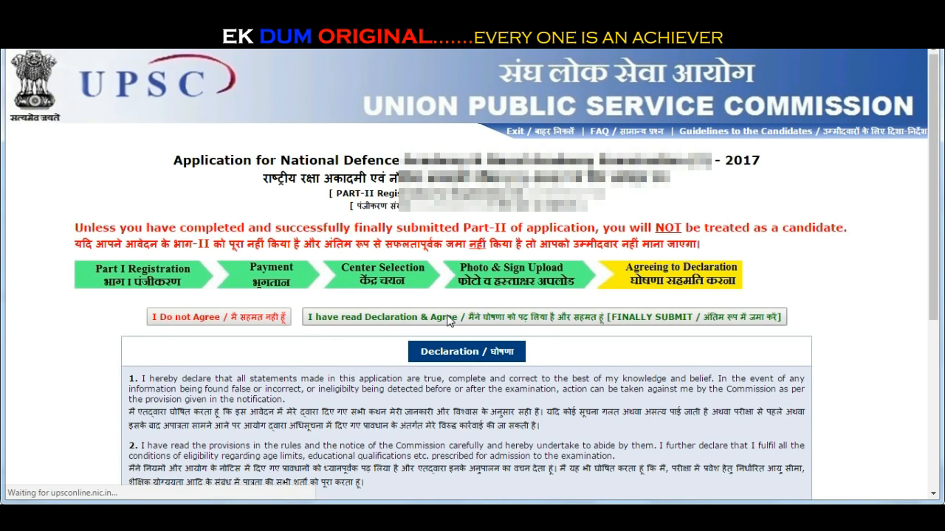
scroll(460, 354, "down", 4)
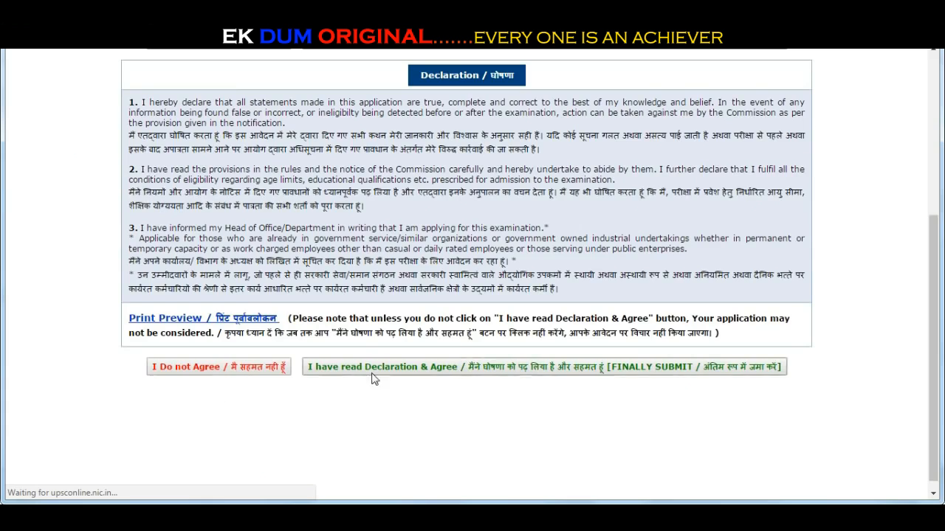